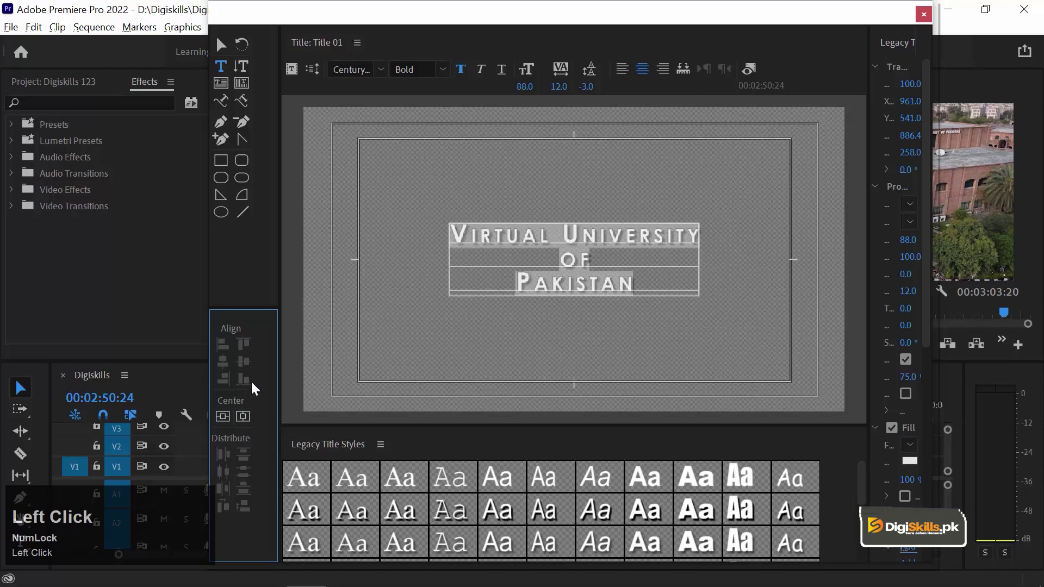
Step: Set the title's type to Roll with Start Off Screen enabled, and close the title editor
{"action": "left_click", "coordinate": [311, 85]}
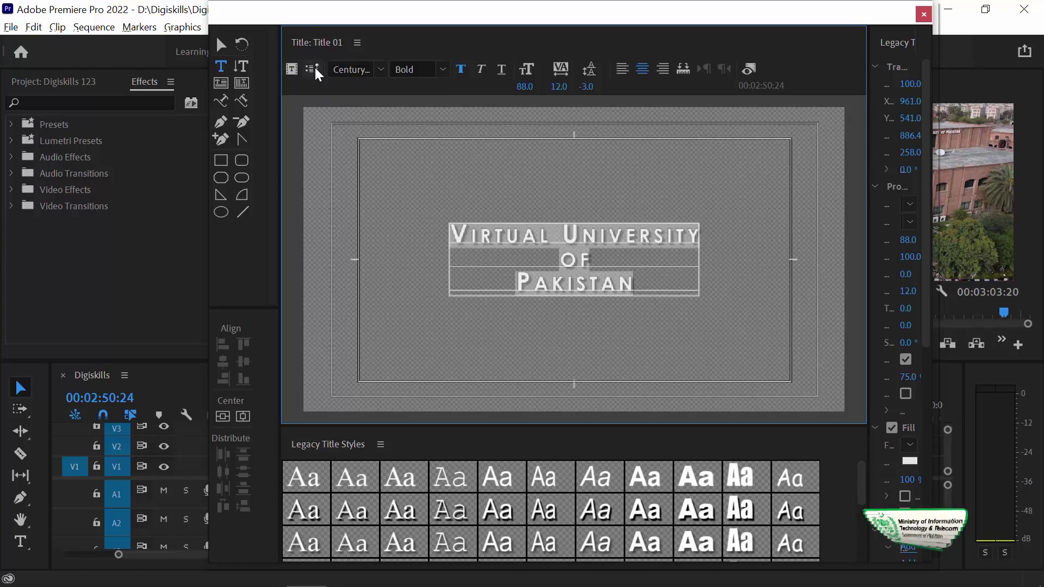
{"action": "left_click", "coordinate": [313, 69]}
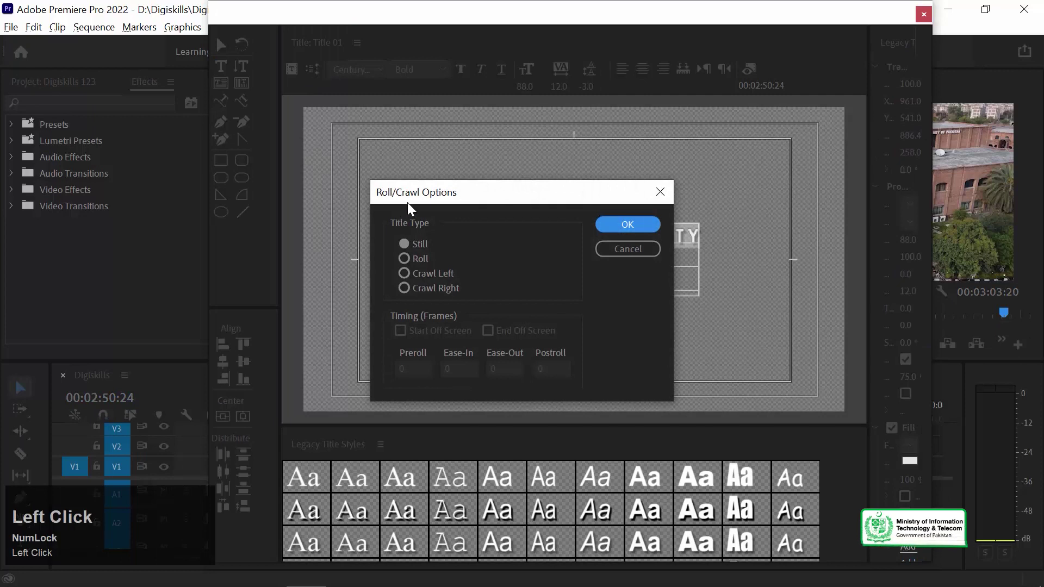
{"action": "left_click", "coordinate": [418, 262]}
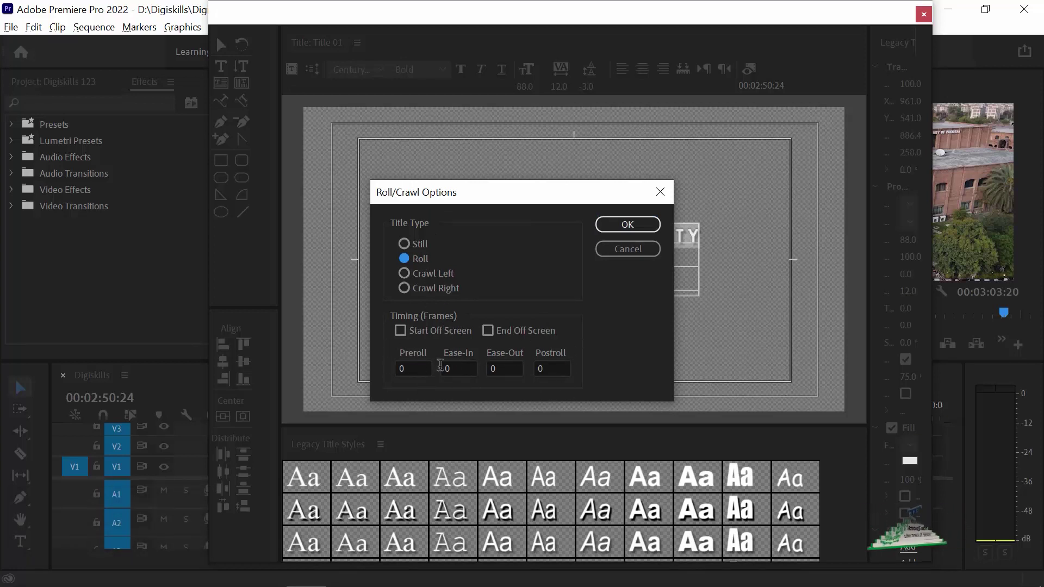
{"action": "left_click", "coordinate": [401, 331]}
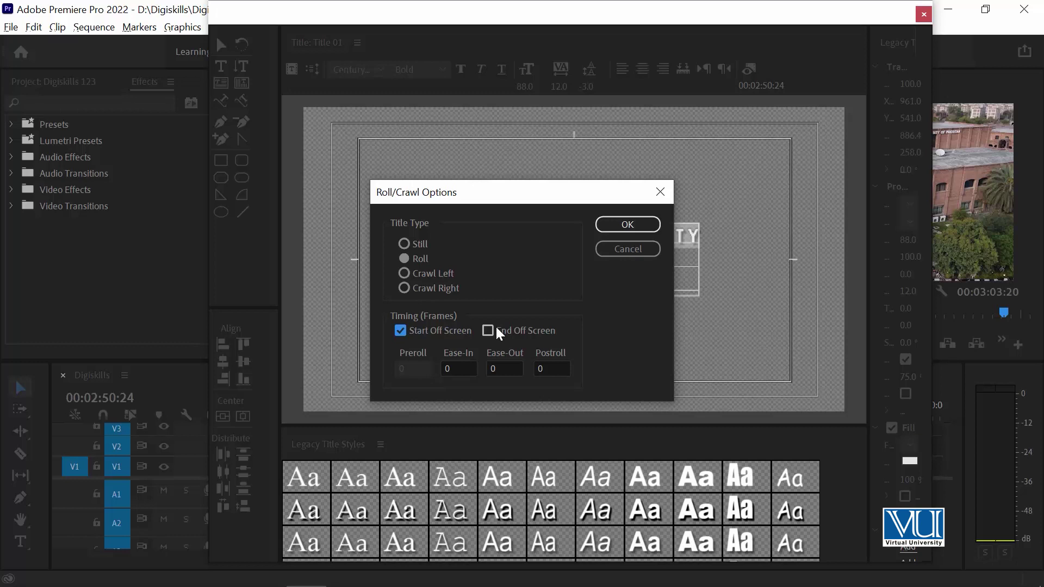
{"action": "left_click", "coordinate": [619, 224]}
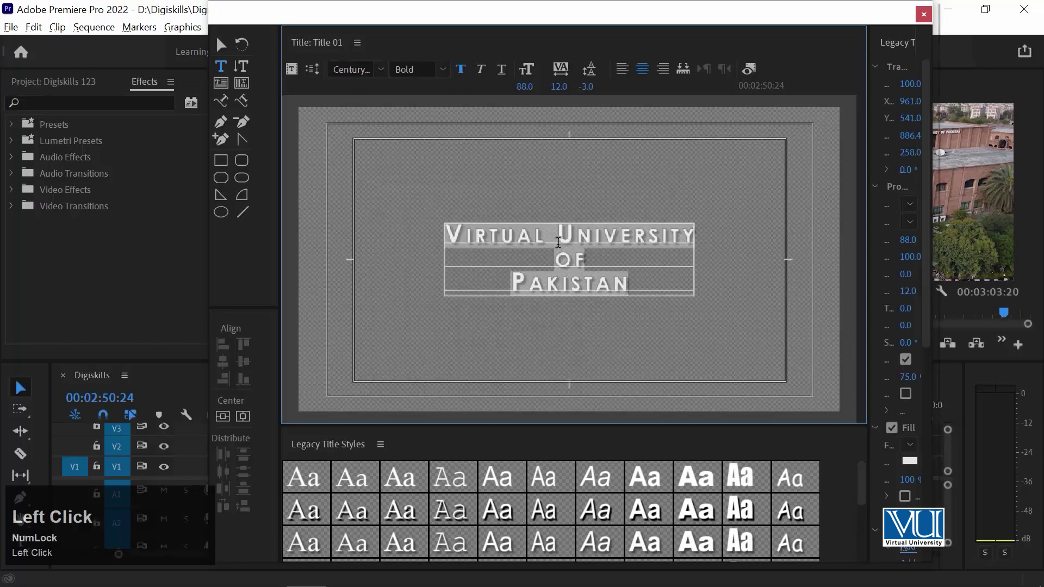
{"action": "left_click", "coordinate": [924, 15]}
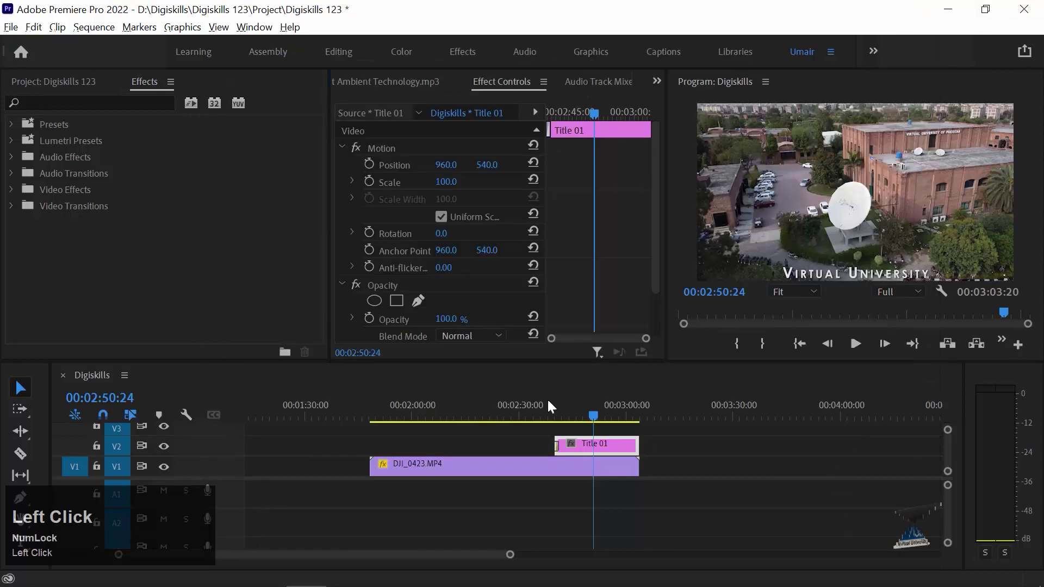
Step: Move the Title 01 clip to directly after the DJI_0423.MP4 clip on V2 and play back its roll
{"action": "left_click_drag", "start_coordinate": [583, 446], "coordinate": [660, 452]}
{"action": "left_click", "coordinate": [644, 416]}
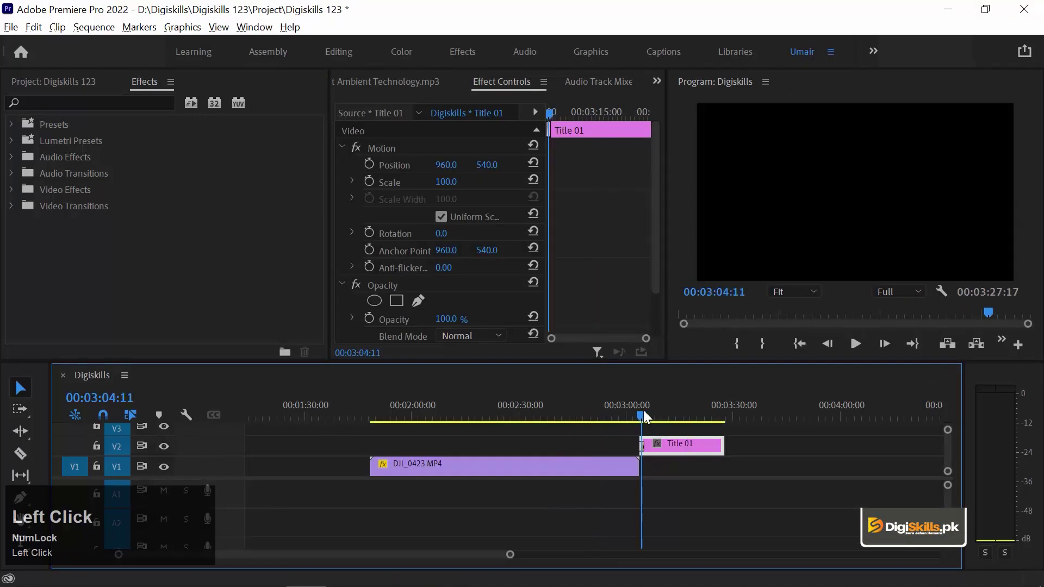
{"action": "key", "text": "space"}
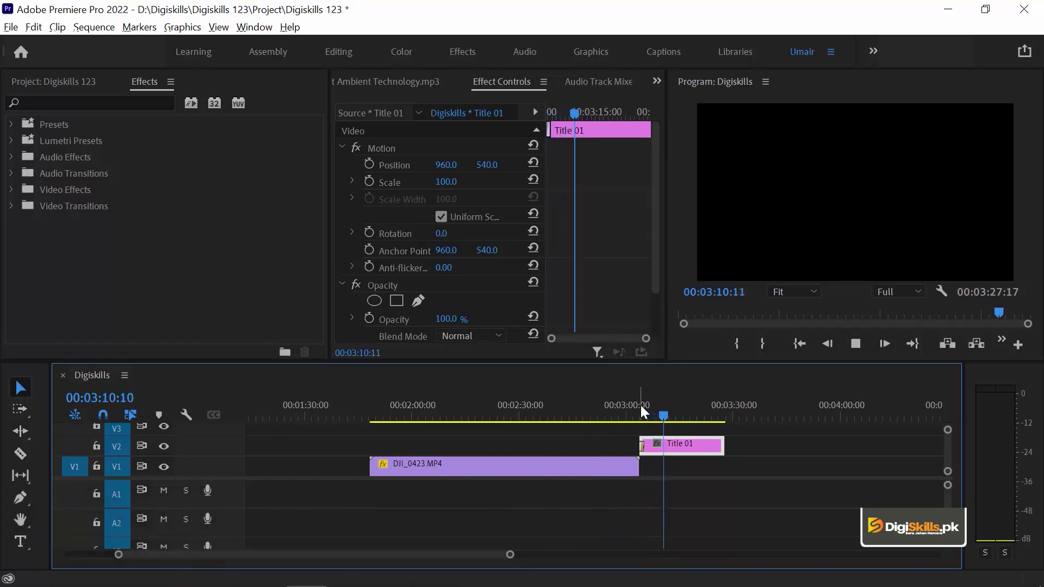
{"action": "key", "text": "equal"}
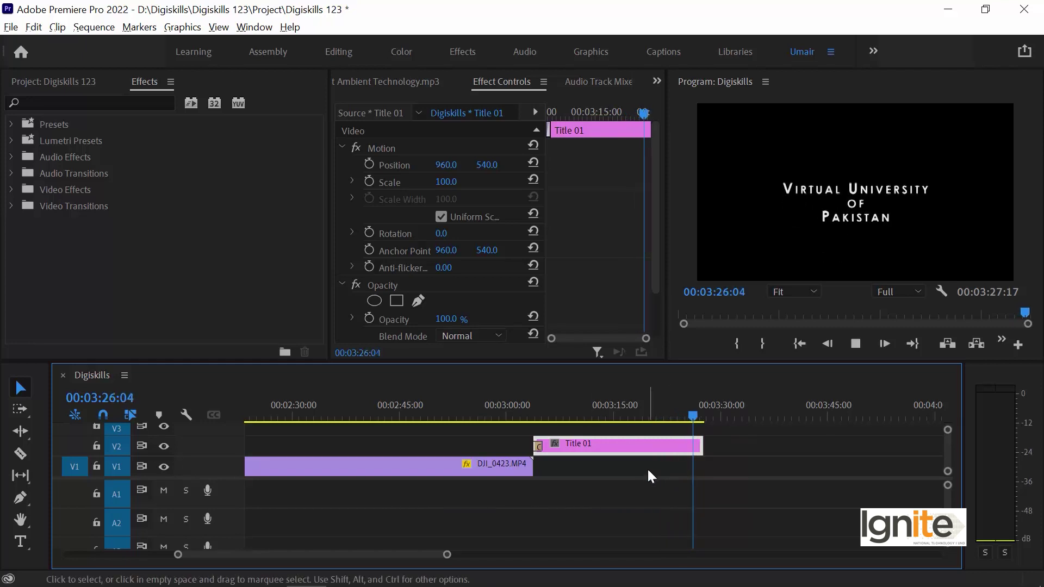
{"action": "key", "text": "space"}
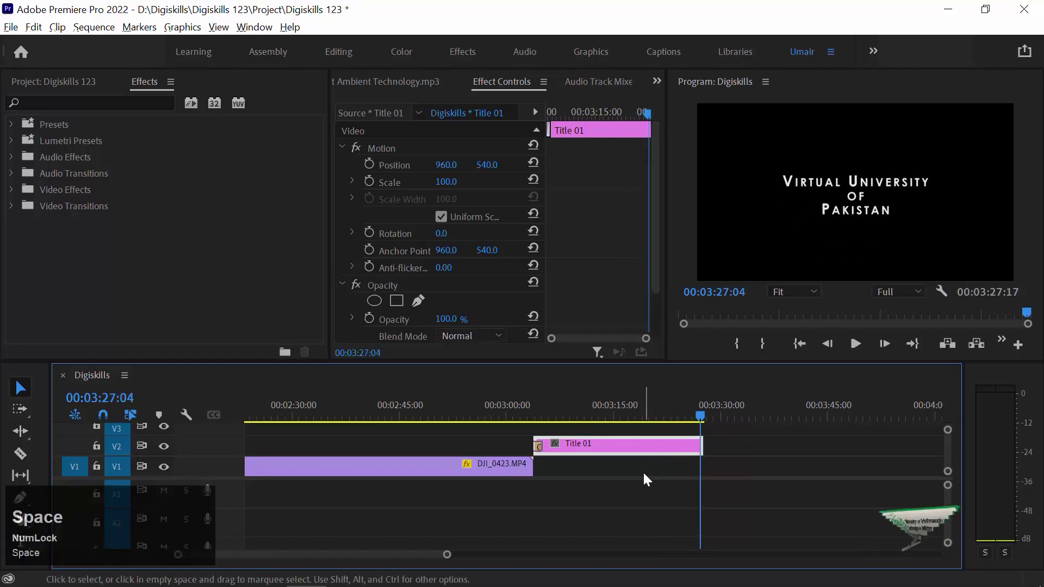
Step: Trim the end of the Title 01 clip to 00:03:11:08 and play back the shortened roll
{"action": "left_click_drag", "start_coordinate": [550, 408], "coordinate": [587, 409]}
{"action": "left_click_drag", "start_coordinate": [708, 447], "coordinate": [672, 447]}
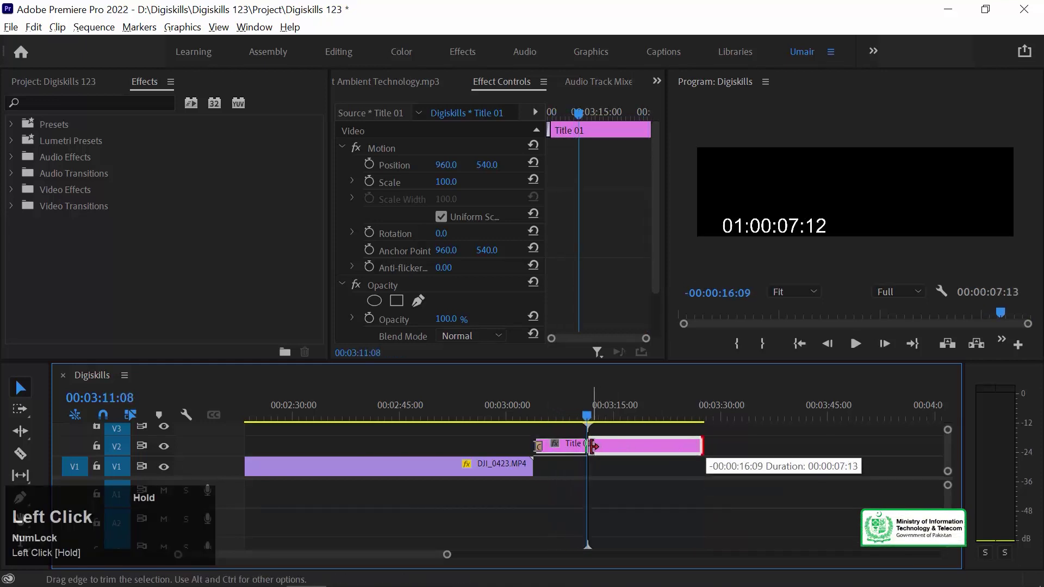
{"action": "left_click_drag", "start_coordinate": [594, 447], "coordinate": [587, 446]}
{"action": "key", "text": "space"}
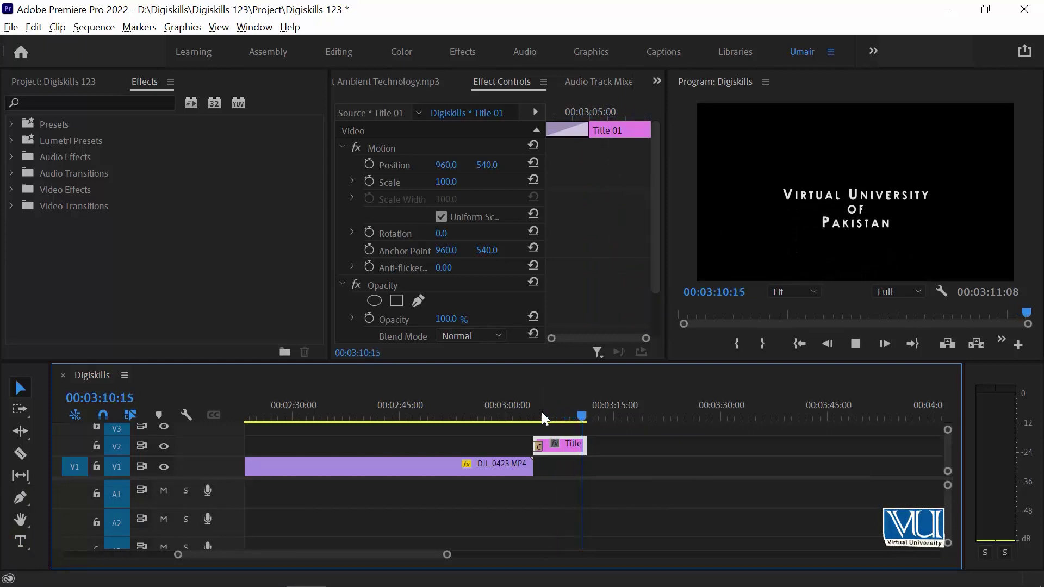
{"action": "key", "text": "space"}
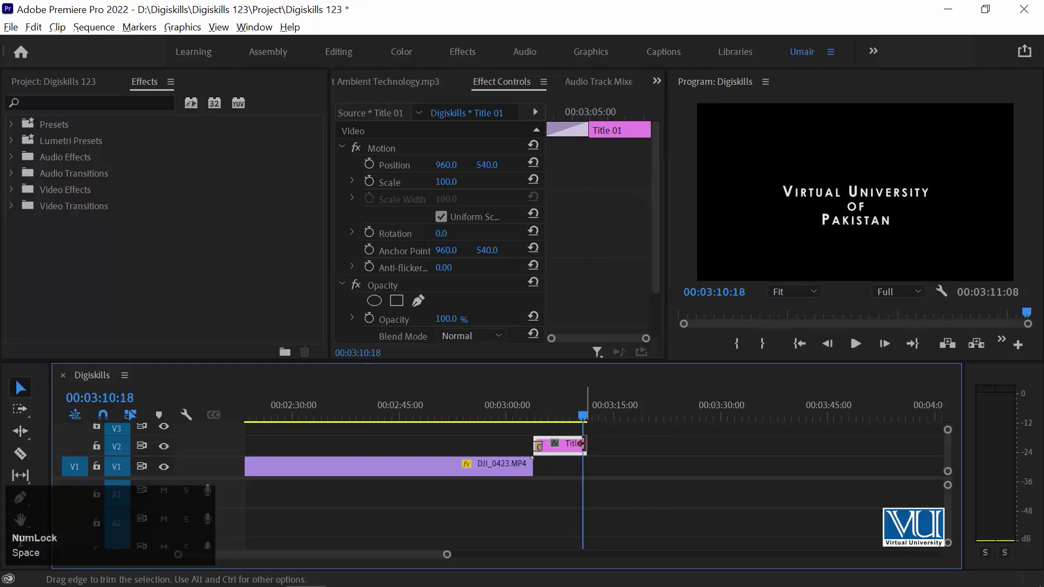
Step: Reopen Title 01, enable End Off Screen in its roll options, and close the title editor
{"action": "double_click", "coordinate": [561, 439]}
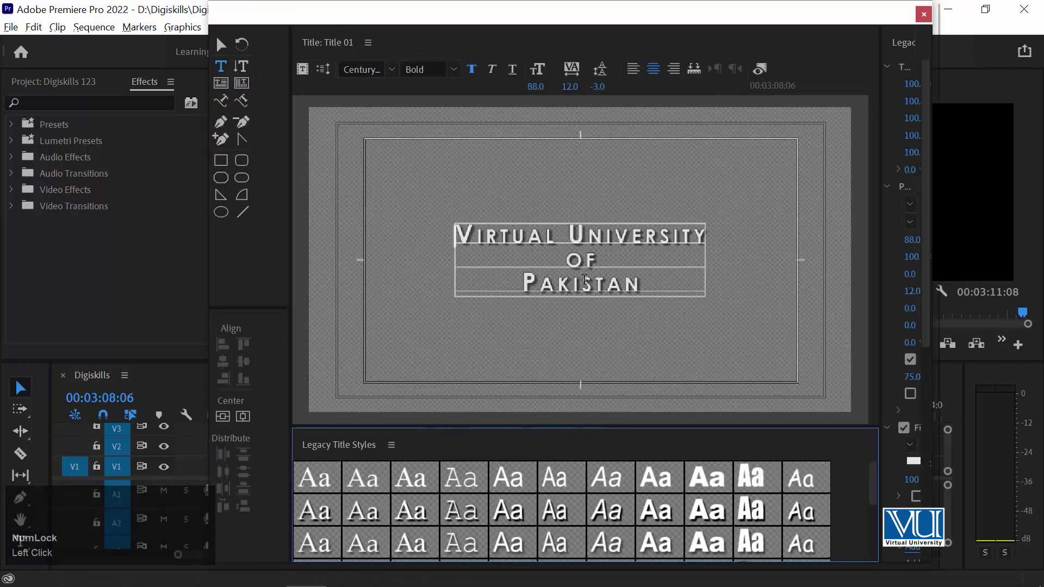
{"action": "left_click", "coordinate": [322, 68]}
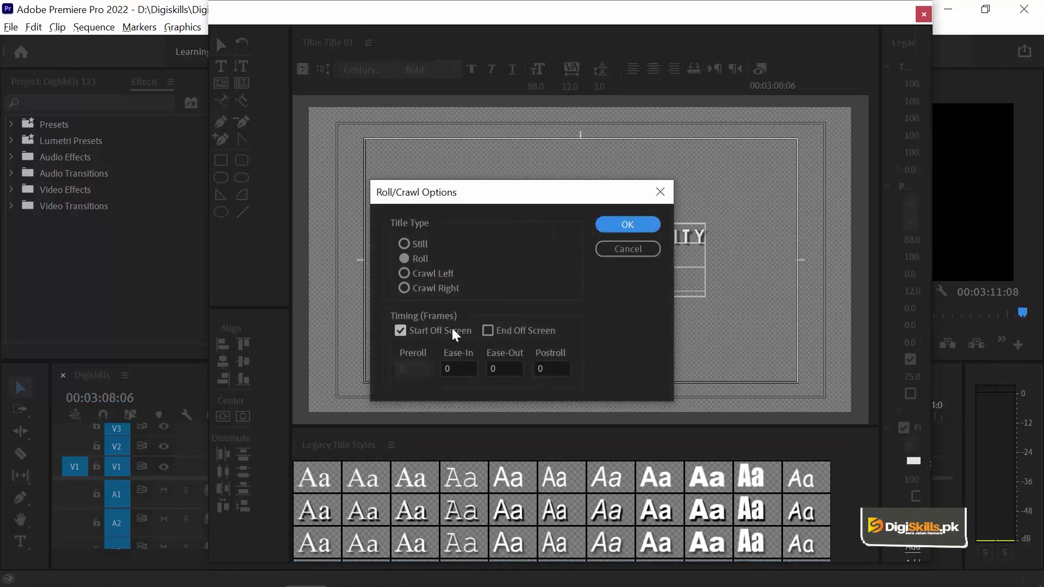
{"action": "left_click", "coordinate": [488, 331]}
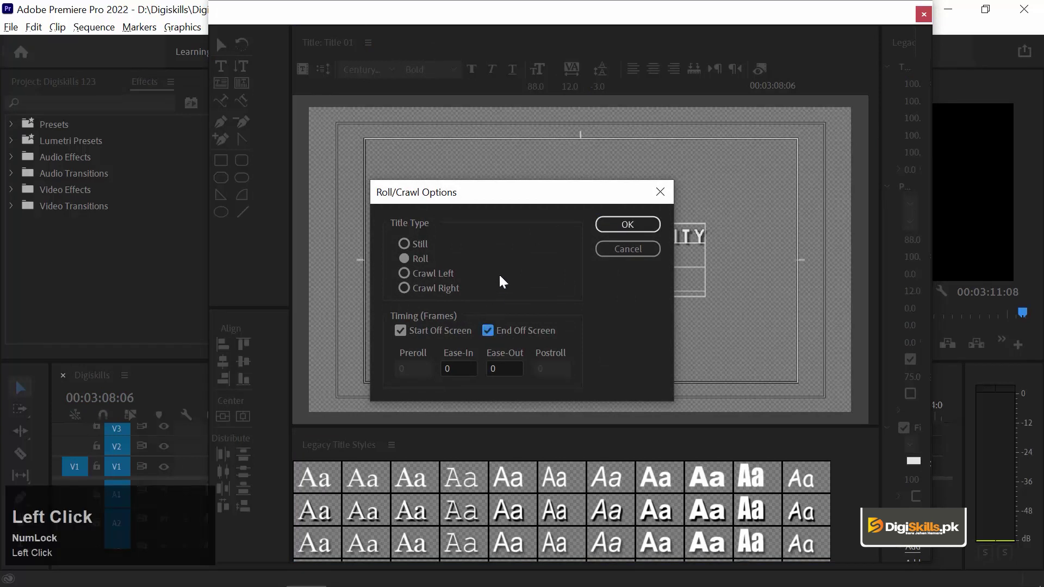
{"action": "left_click", "coordinate": [631, 223]}
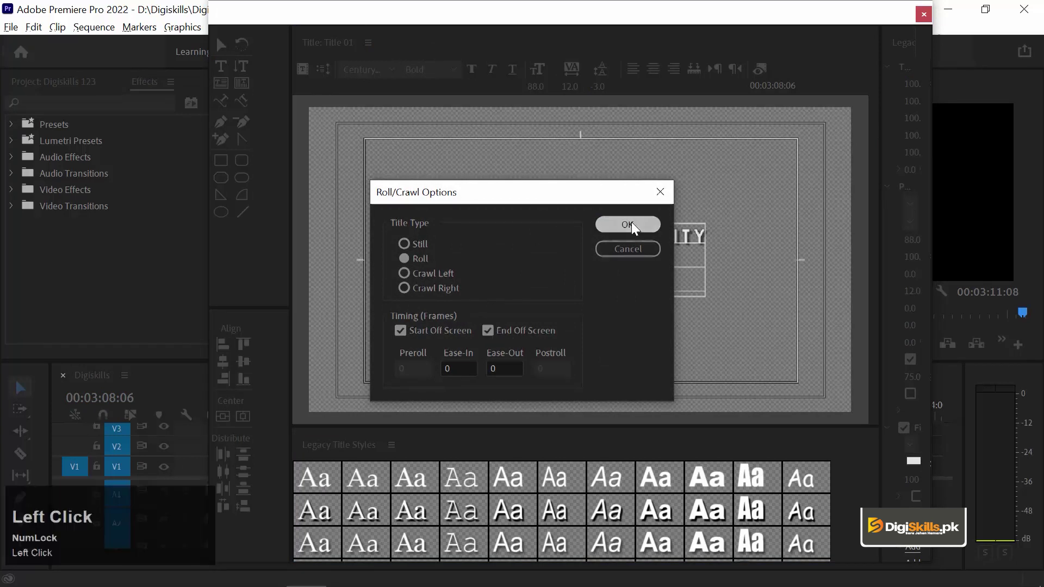
{"action": "left_click", "coordinate": [924, 14]}
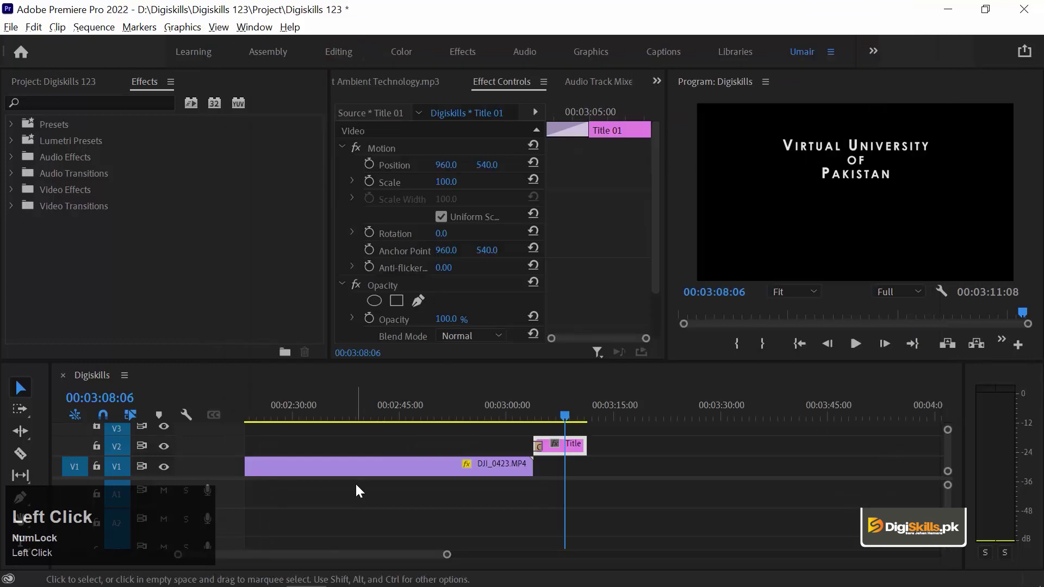
Step: Delete the Cross Dissolve at the start of the Title 01 clip and play the title from its beginning
{"action": "left_click", "coordinate": [536, 414]}
{"action": "left_click", "coordinate": [537, 446]}
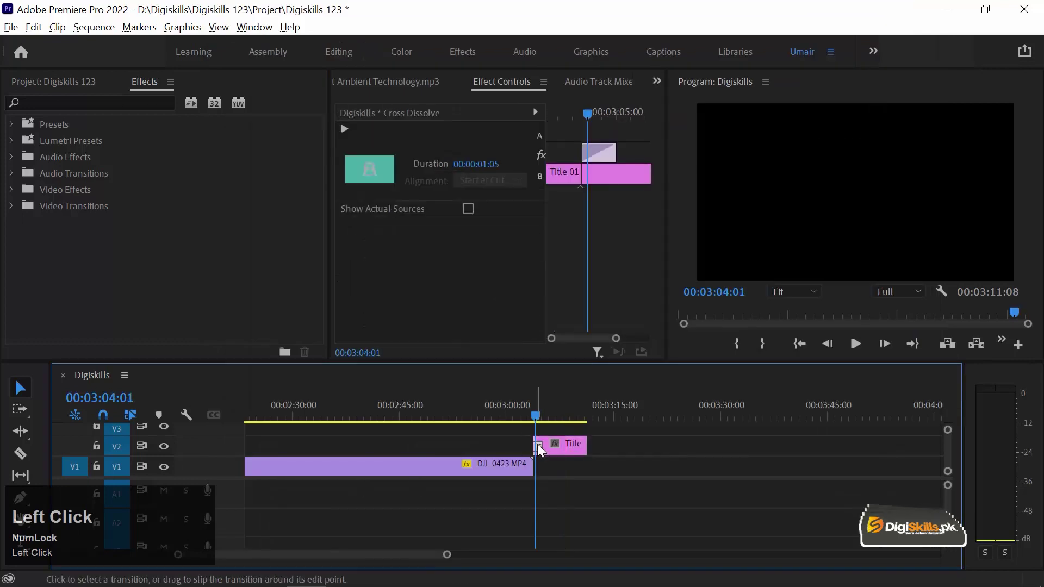
{"action": "key", "text": "Delete"}
{"action": "key", "text": "Up"}
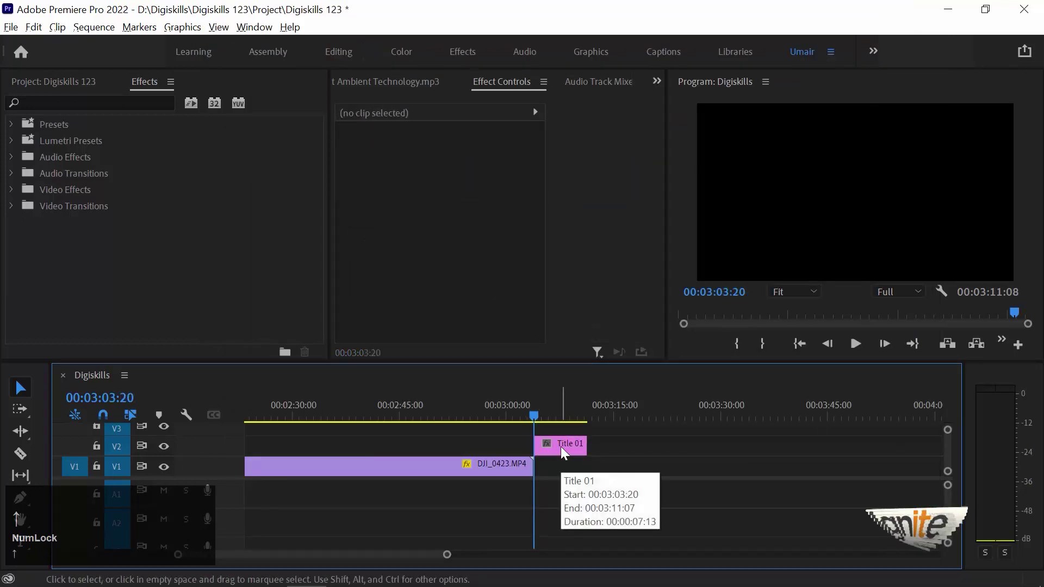
{"action": "key", "text": "space"}
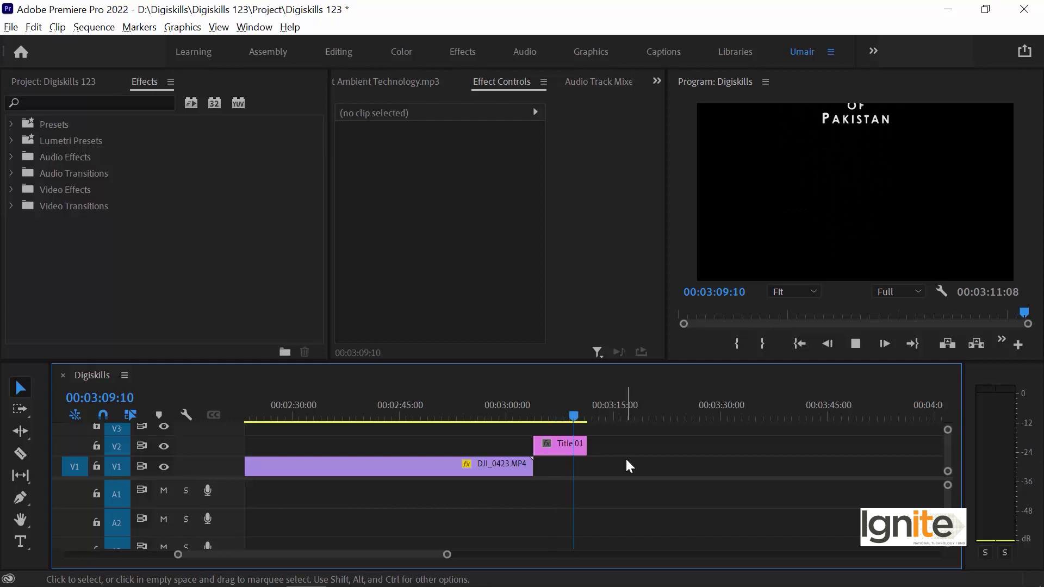
{"action": "key", "text": "space"}
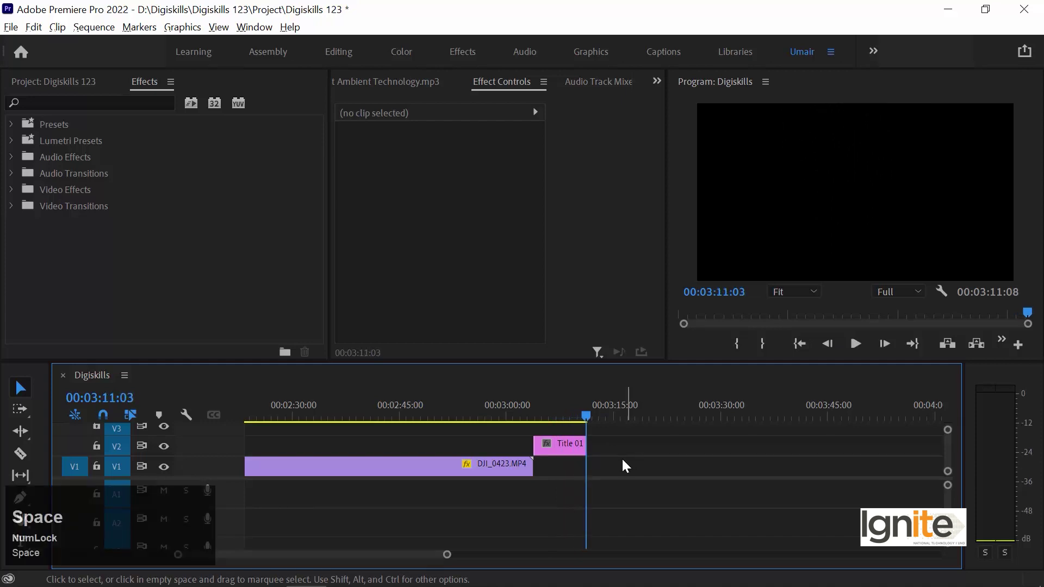
Step: Shorten the Title 01 clip to end at 00:03:07:17 and play it to check the roll speed
{"action": "left_click", "coordinate": [554, 457]}
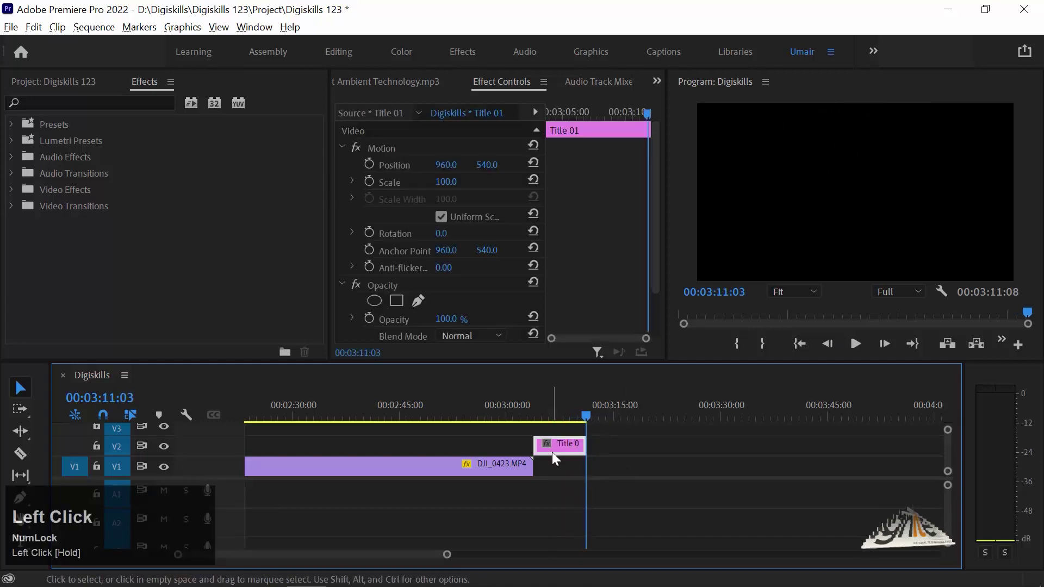
{"action": "key", "text": "Up"}
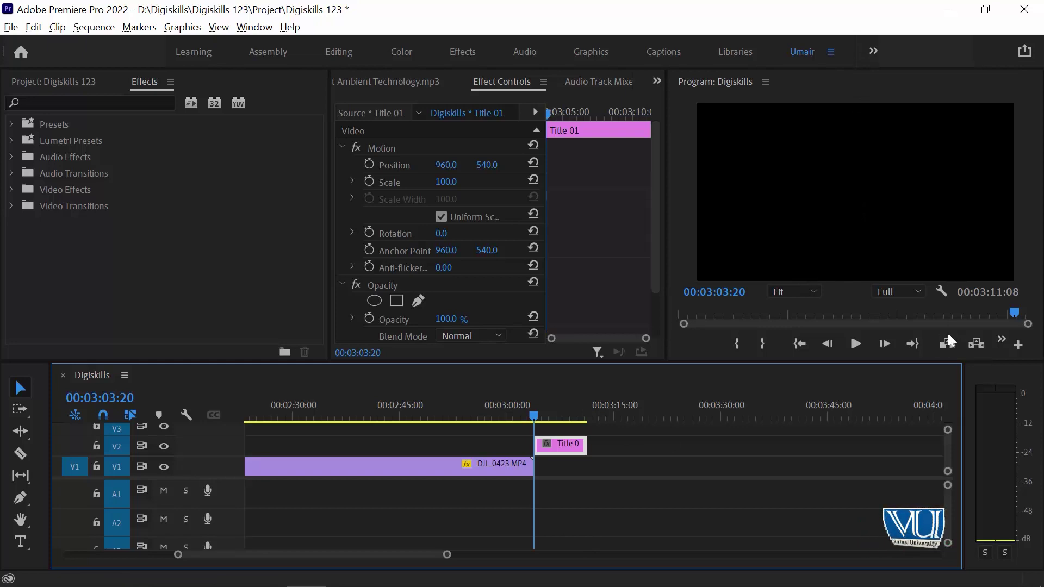
{"action": "left_click", "coordinate": [558, 433]}
{"action": "left_click_drag", "start_coordinate": [580, 446], "coordinate": [553, 445]}
{"action": "key", "text": "space"}
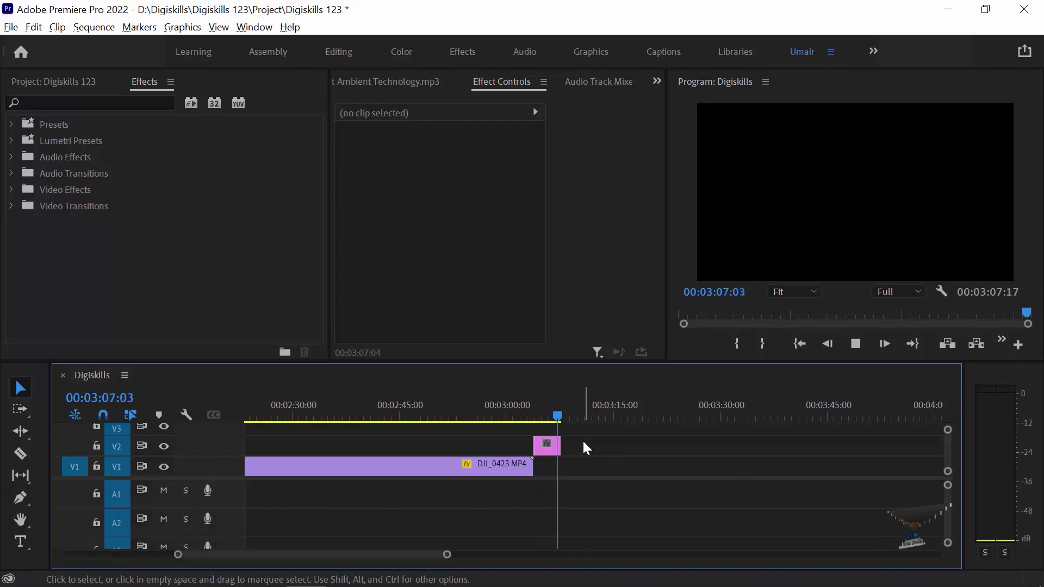
{"action": "key", "text": "space"}
Step: Extend the end of the Title 01 clip to 00:03:19:08 and play back the slower roll
{"action": "left_click_drag", "start_coordinate": [571, 441], "coordinate": [644, 444]}
{"action": "left_click_drag", "start_coordinate": [551, 407], "coordinate": [547, 408]}
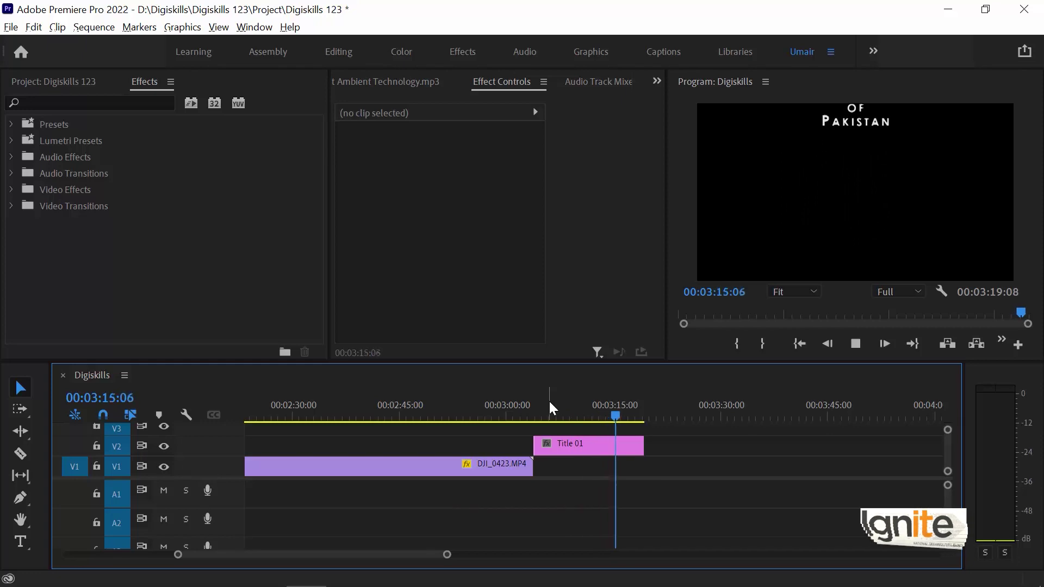
{"action": "key", "text": "space"}
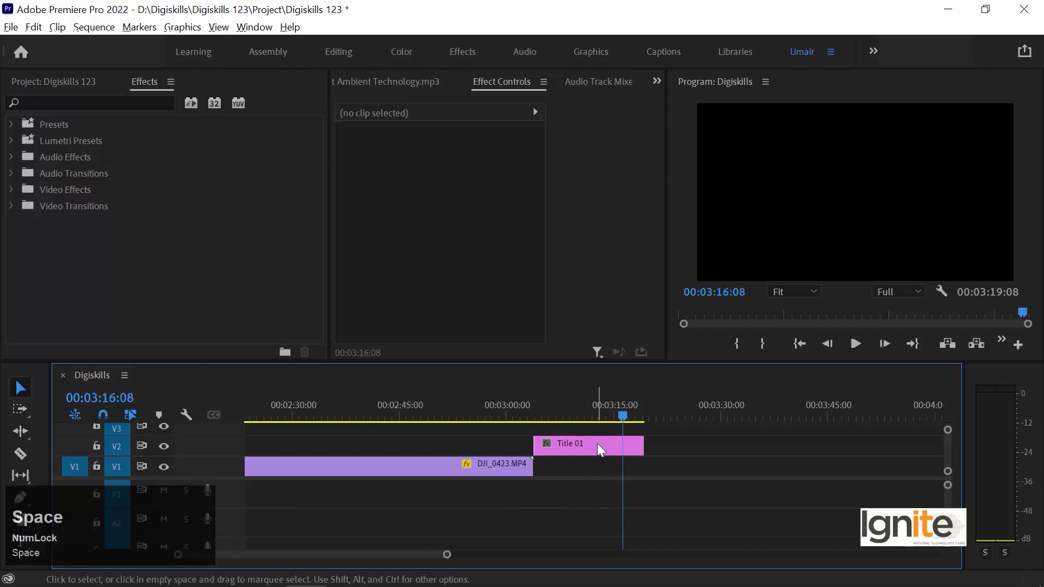
Step: Move the Title 01 clip over the DJI_0423.MP4 footage on V2 so that it starts at 00:02:14:10
{"action": "left_click_drag", "start_coordinate": [598, 445], "coordinate": [484, 439]}
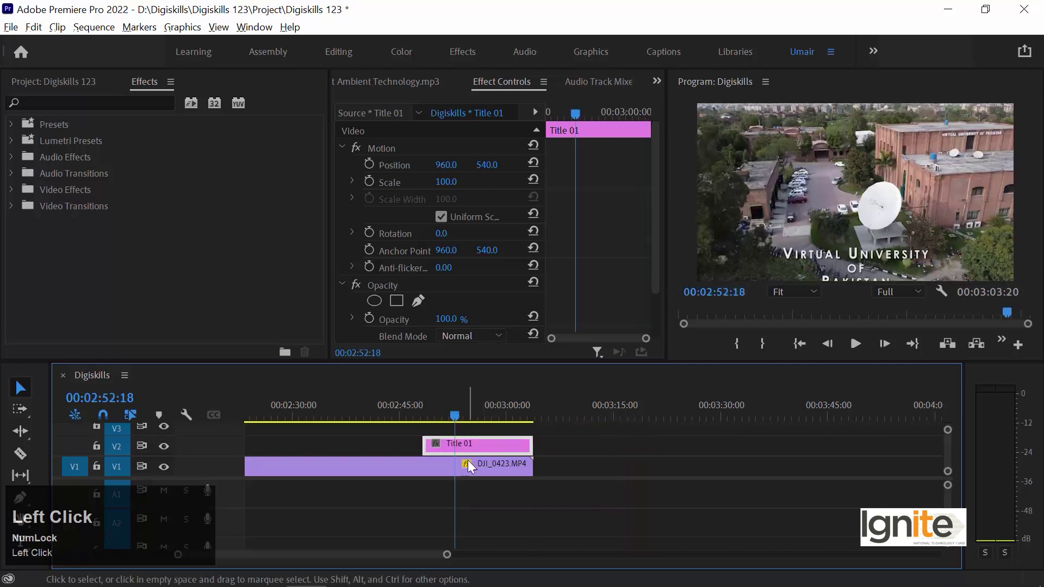
{"action": "left_click_drag", "start_coordinate": [482, 403], "coordinate": [480, 403]}
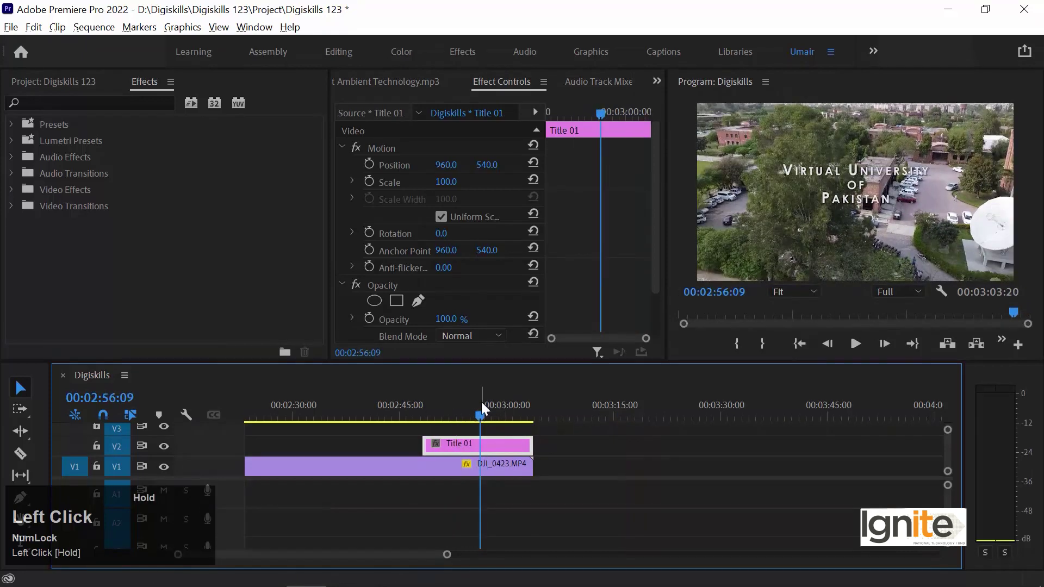
{"action": "scroll", "coordinate": [487, 436], "scroll_direction": "down", "scroll_amount": 5}
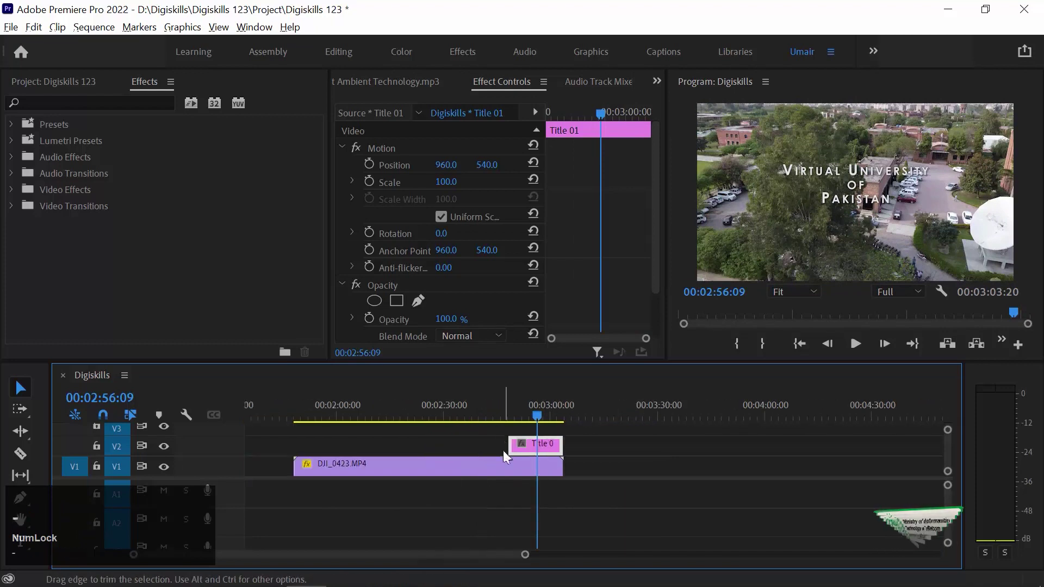
{"action": "left_click_drag", "start_coordinate": [551, 451], "coordinate": [471, 446]}
{"action": "left_click", "coordinate": [472, 399]}
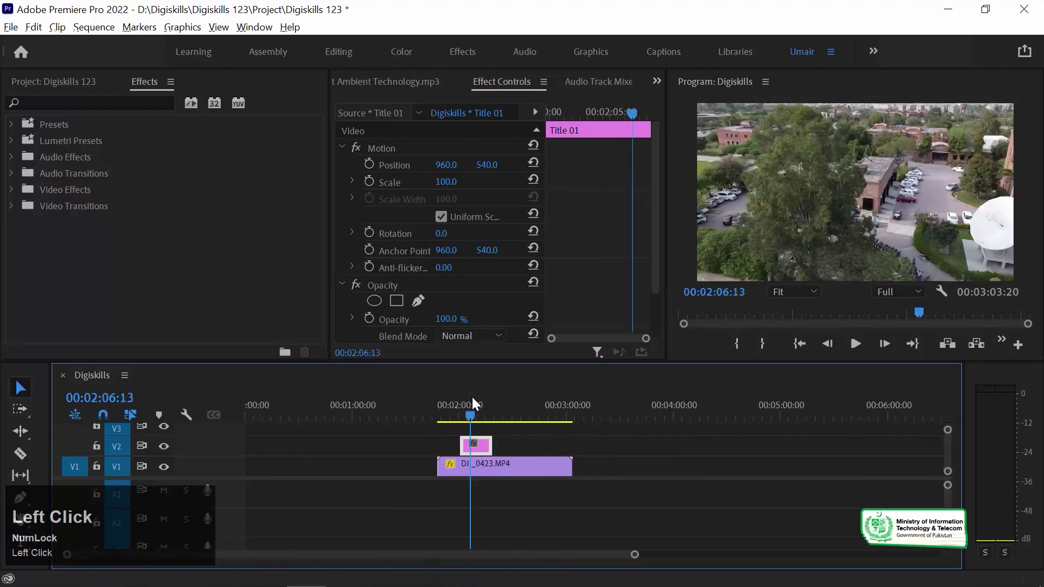
{"action": "key", "text": "equal"}
{"action": "key", "text": "equal"}
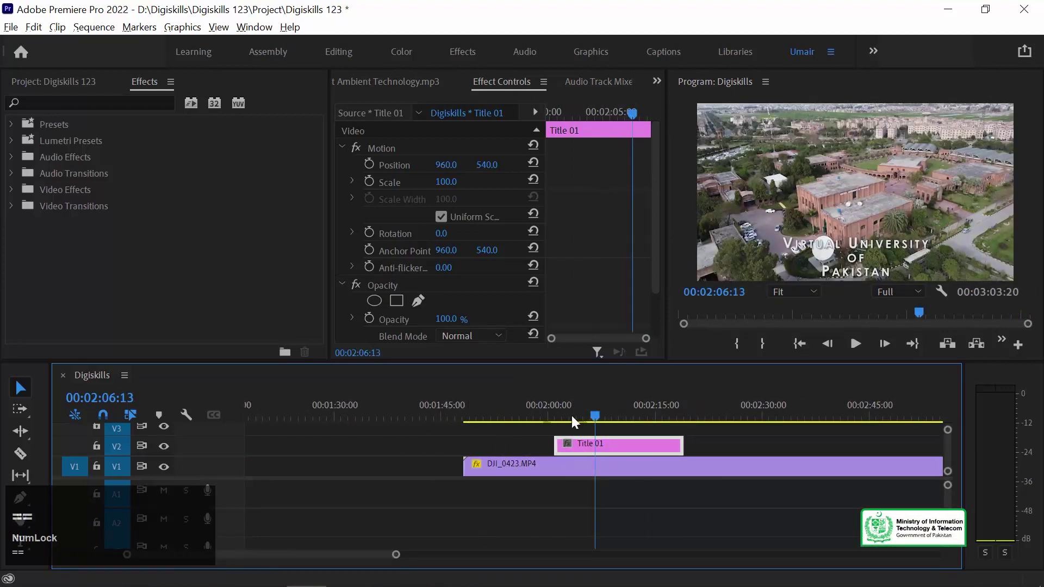
{"action": "left_click", "coordinate": [652, 416]}
{"action": "left_click_drag", "start_coordinate": [641, 444], "coordinate": [739, 447]}
Step: Scale the DJI_0423.MP4 clip to 43 and set its horizontal position to 412 so it occupies the frame's left half
{"action": "left_click", "coordinate": [718, 468]}
{"action": "left_click_drag", "start_coordinate": [440, 497], "coordinate": [152, 513]}
{"action": "left_click", "coordinate": [785, 467]}
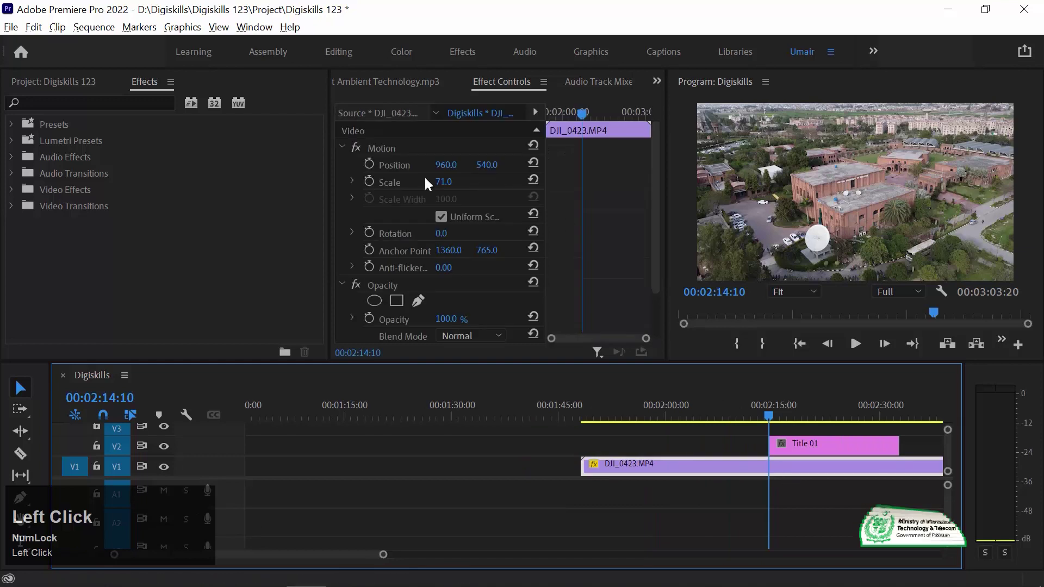
{"action": "left_click_drag", "start_coordinate": [445, 165], "coordinate": [228, 164]}
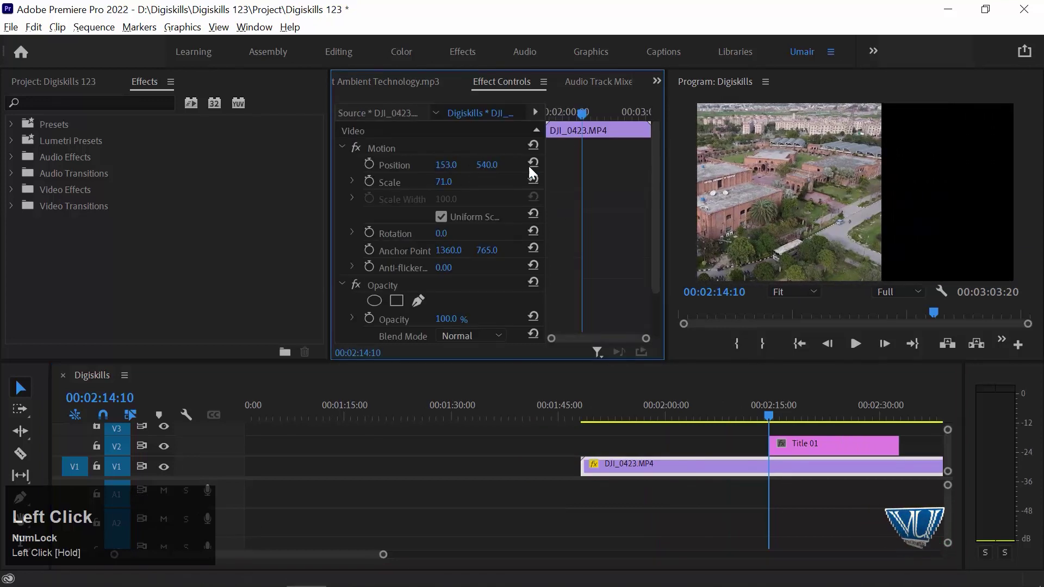
{"action": "key", "text": "ctrl+z"}
{"action": "left_click_drag", "start_coordinate": [444, 182], "coordinate": [307, 165]}
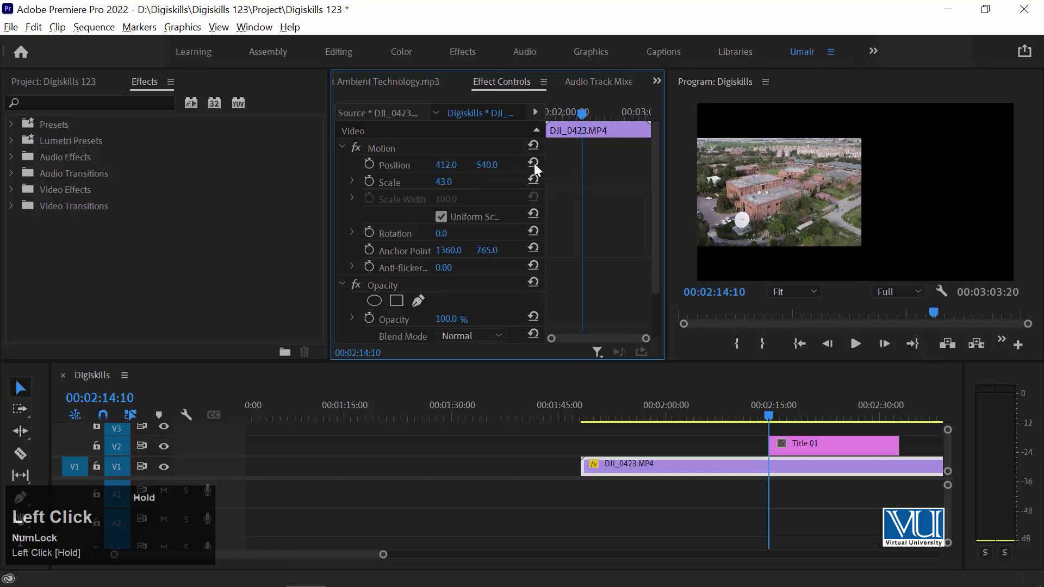
Step: Shift Title 01 into the empty area beside the footage by setting its horizontal position to 1385
{"action": "left_click_drag", "start_coordinate": [783, 416], "coordinate": [809, 443]}
{"action": "left_click", "coordinate": [806, 445]}
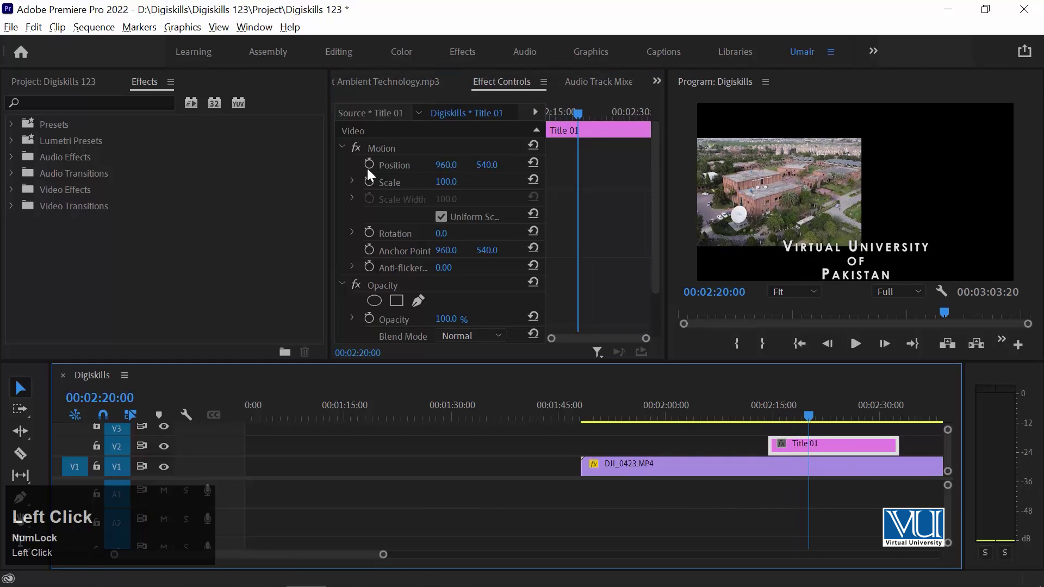
{"action": "left_click_drag", "start_coordinate": [441, 165], "coordinate": [692, 165]}
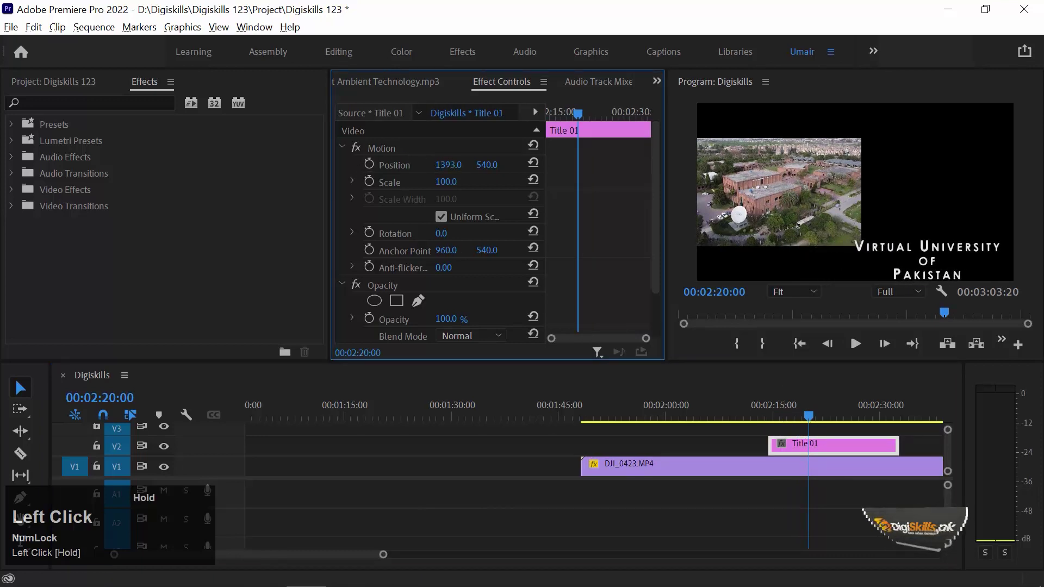
Step: Set the DJI_0423.MP4 clip's horizontal position to 355 and its scale to 38, and play the title roll beside it
{"action": "left_click", "coordinate": [808, 468]}
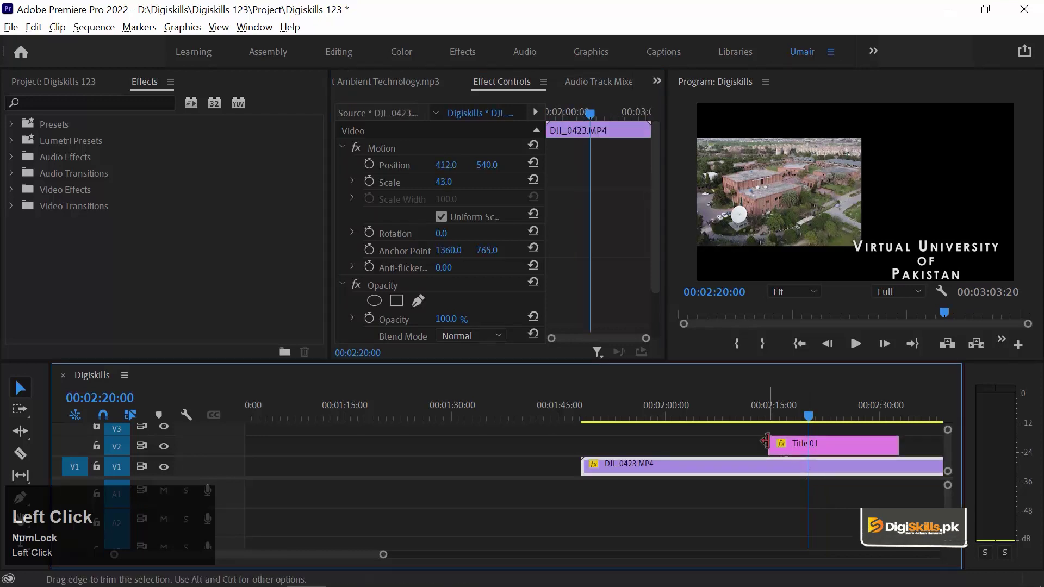
{"action": "left_click_drag", "start_coordinate": [450, 164], "coordinate": [423, 299]}
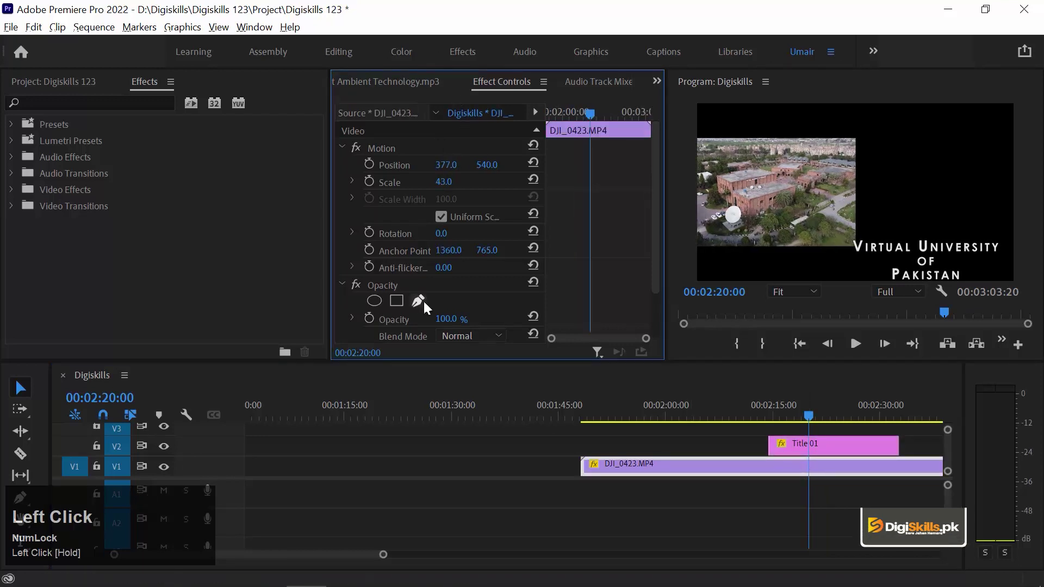
{"action": "left_click_drag", "start_coordinate": [446, 172], "coordinate": [434, 172]}
{"action": "left_click", "coordinate": [461, 181]}
{"action": "type", "text": "38"}
{"action": "key", "text": "space"}
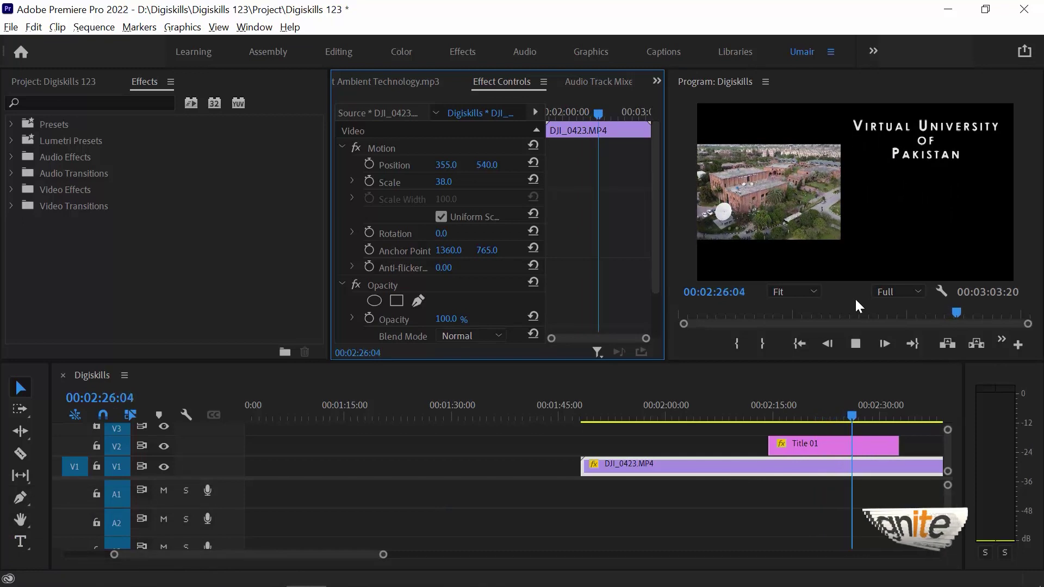
{"action": "key", "text": "space"}
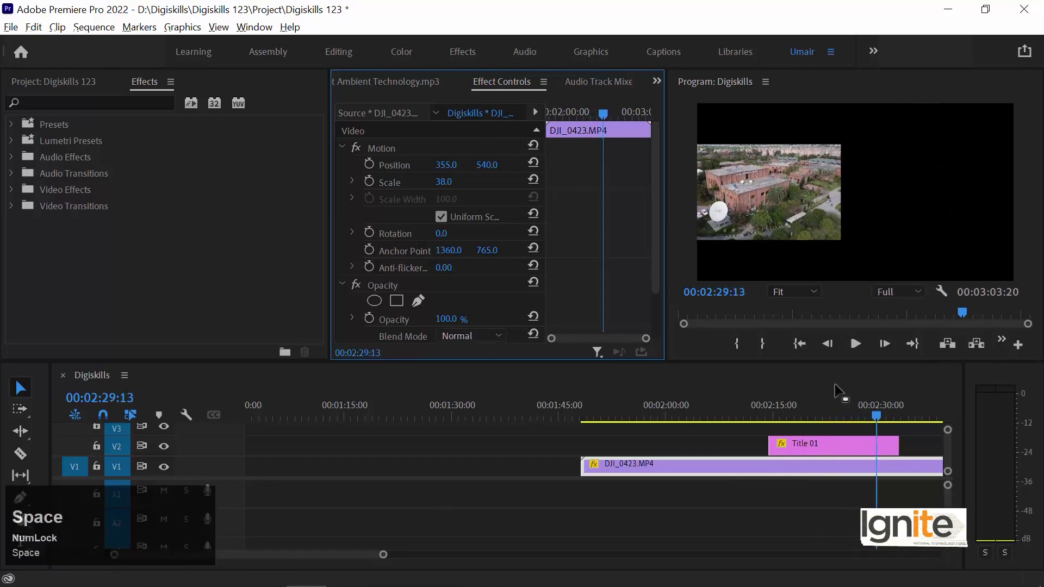
Step: Open Title 01 for editing and try adding two blank lines below Pakistan
{"action": "left_click", "coordinate": [811, 443]}
{"action": "double_click", "coordinate": [809, 441]}
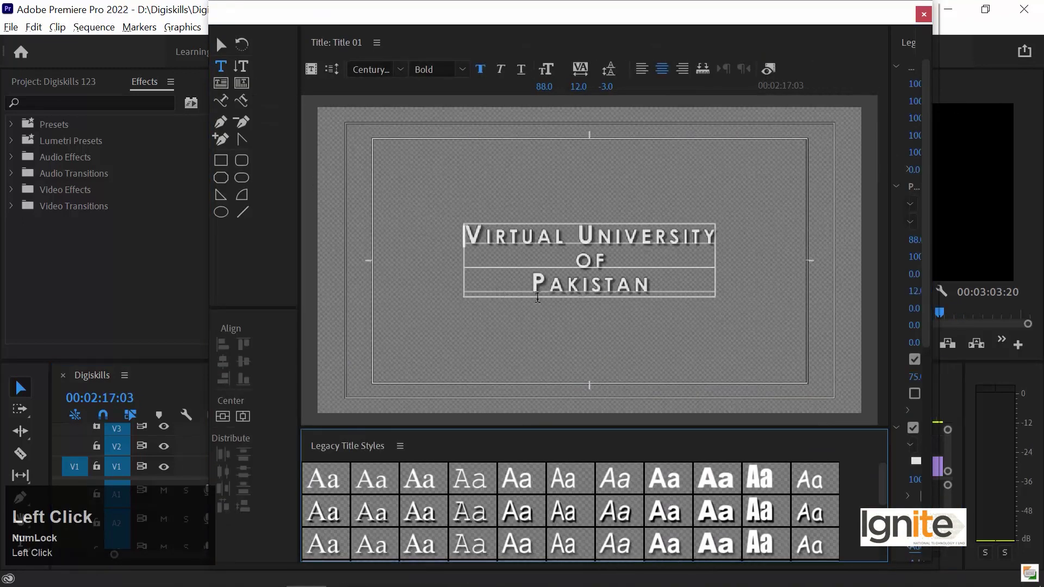
{"action": "left_click", "coordinate": [676, 285]}
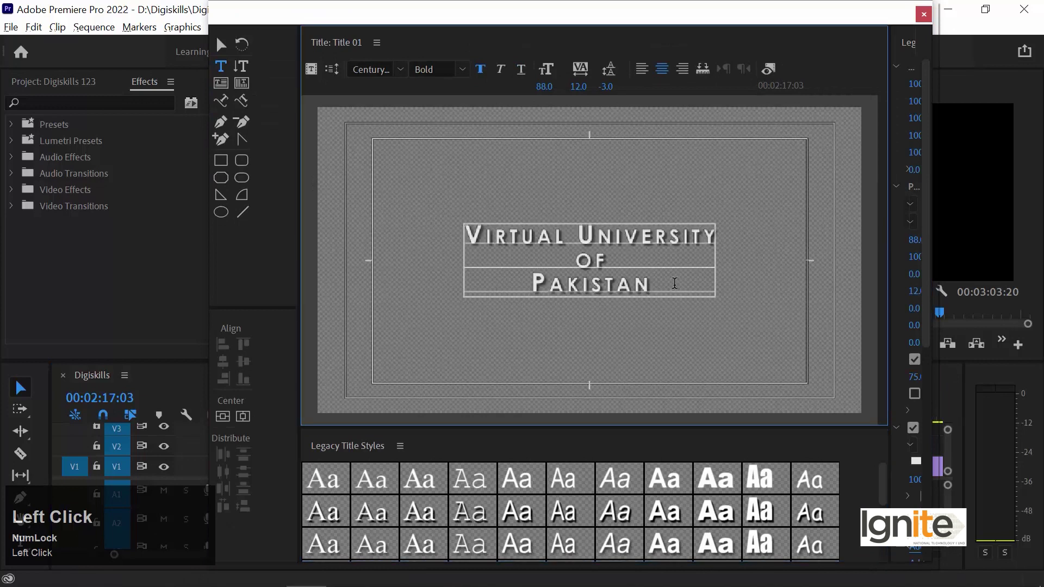
{"action": "key", "text": "Return"}
{"action": "key", "text": "Return"}
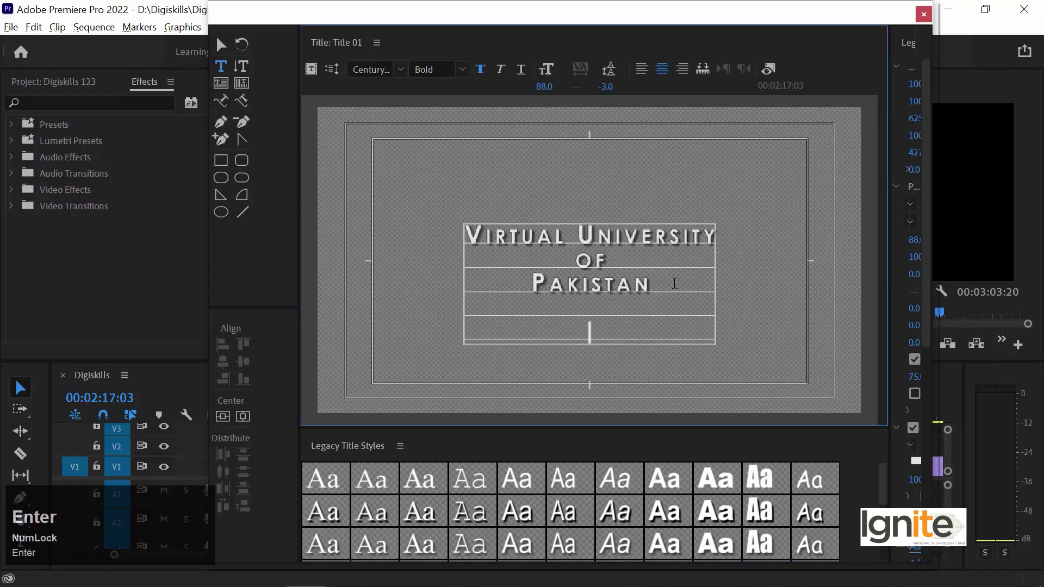
{"action": "key", "text": "ctrl+z"}
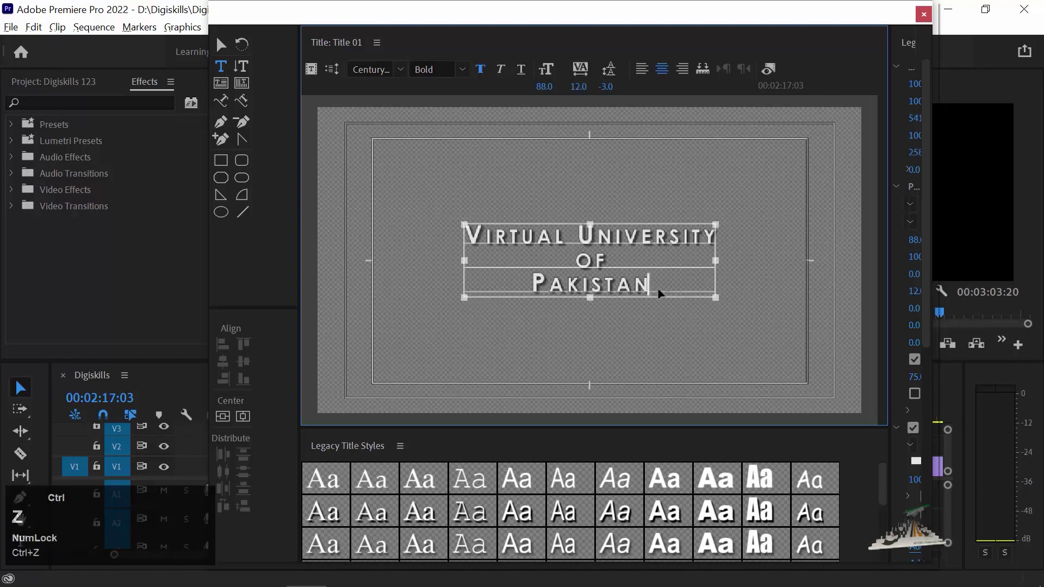
Step: Add blank lines below Pakistan again, widen the title properties area, and delete the blank text
{"action": "left_click", "coordinate": [221, 44]}
{"action": "left_click", "coordinate": [629, 274]}
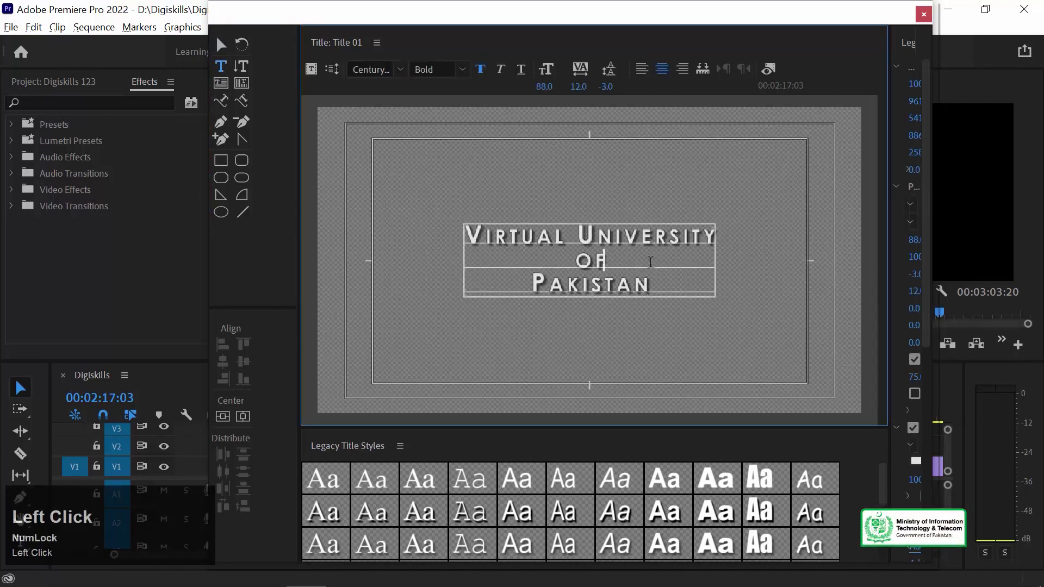
{"action": "key", "text": "Return"}
{"action": "key", "text": "Return"}
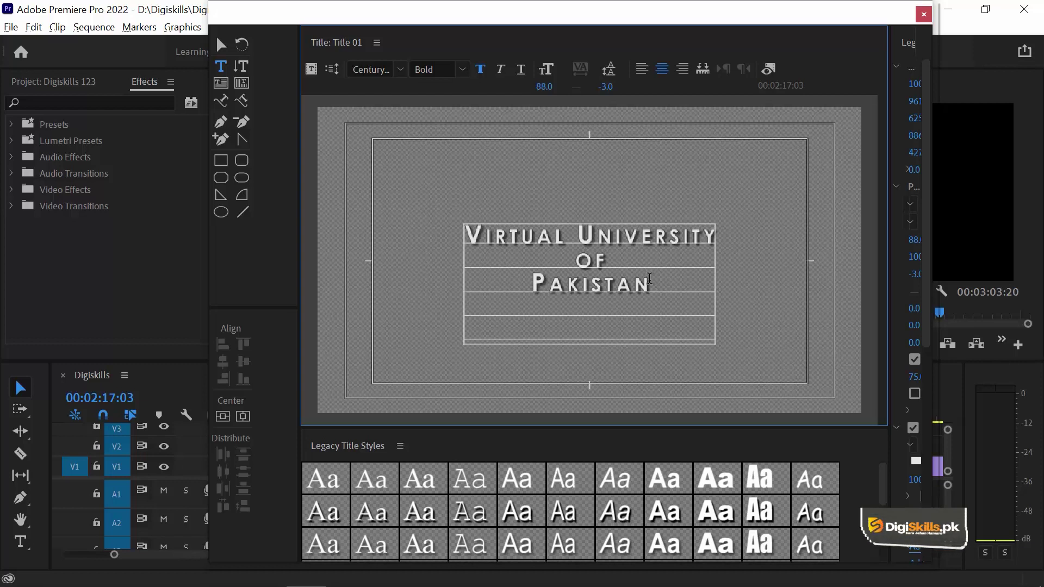
{"action": "left_click_drag", "start_coordinate": [299, 163], "coordinate": [267, 163]}
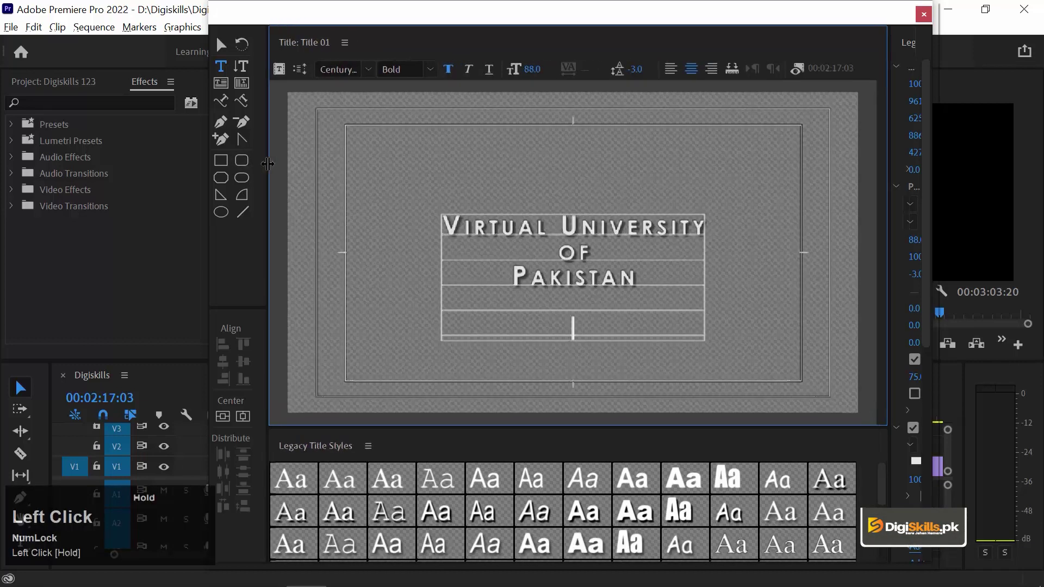
{"action": "left_click_drag", "start_coordinate": [888, 145], "coordinate": [814, 144]}
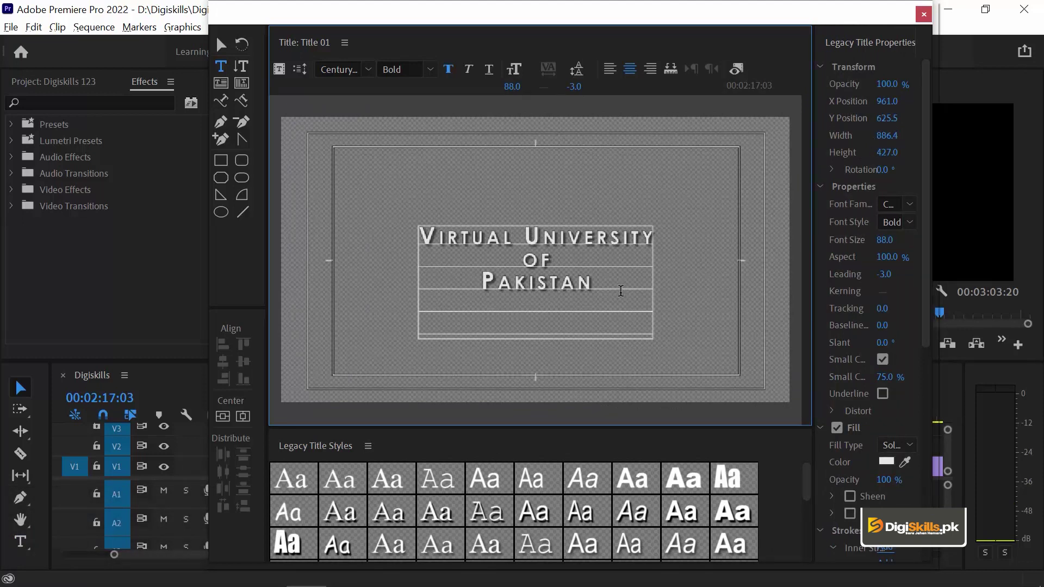
{"action": "left_click_drag", "start_coordinate": [572, 325], "coordinate": [418, 311]}
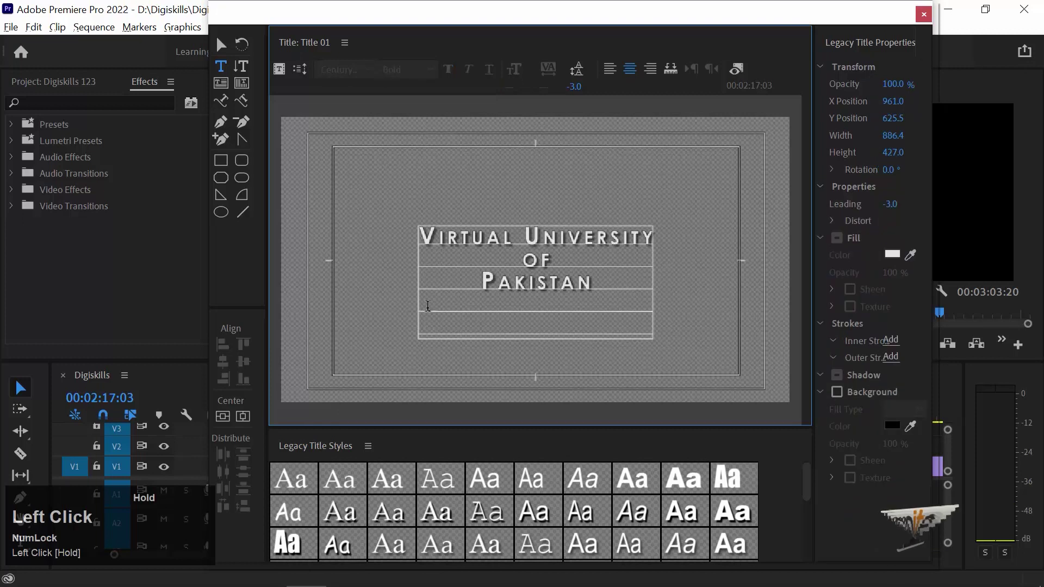
{"action": "key", "text": "BackSpace"}
Step: Change the title type from Roll to Crawl Left, close the title editor and play the title on the timeline
{"action": "left_click", "coordinate": [300, 69]}
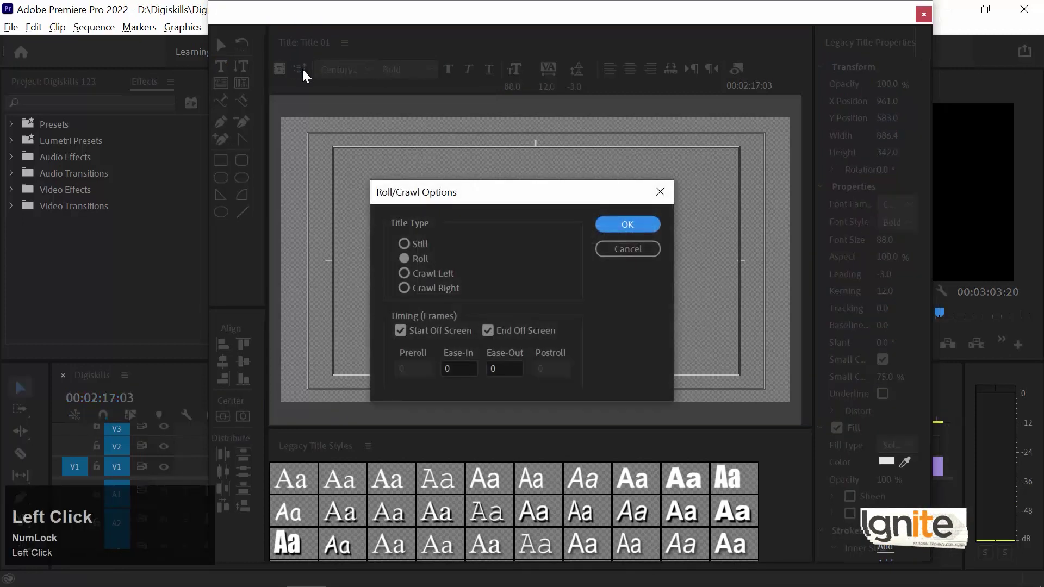
{"action": "left_click", "coordinate": [405, 274]}
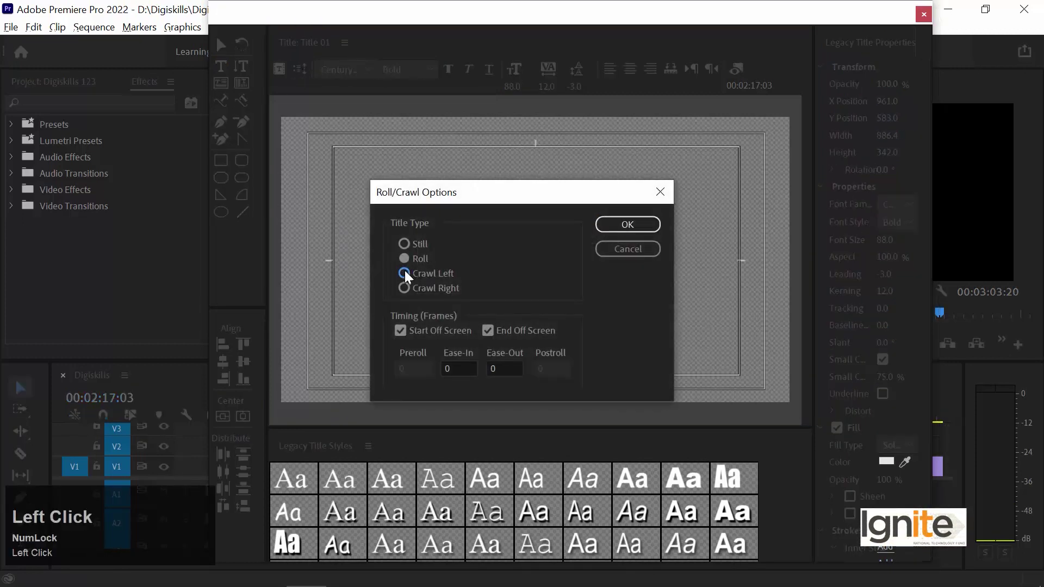
{"action": "left_click", "coordinate": [627, 225]}
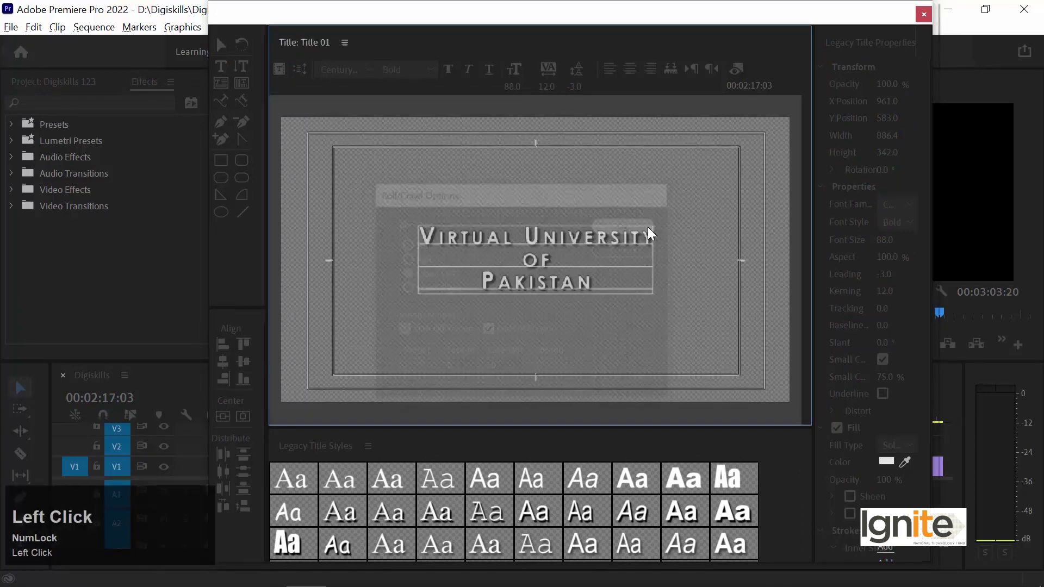
{"action": "left_click", "coordinate": [924, 15]}
{"action": "left_click", "coordinate": [775, 419]}
{"action": "key", "text": "space"}
Step: Trim the start of the Title 01 clip to about 00:02:22 and play back the shortened crawl
{"action": "left_click_drag", "start_coordinate": [771, 445], "coordinate": [828, 443]}
{"action": "left_click", "coordinate": [828, 405]}
{"action": "key", "text": "space"}
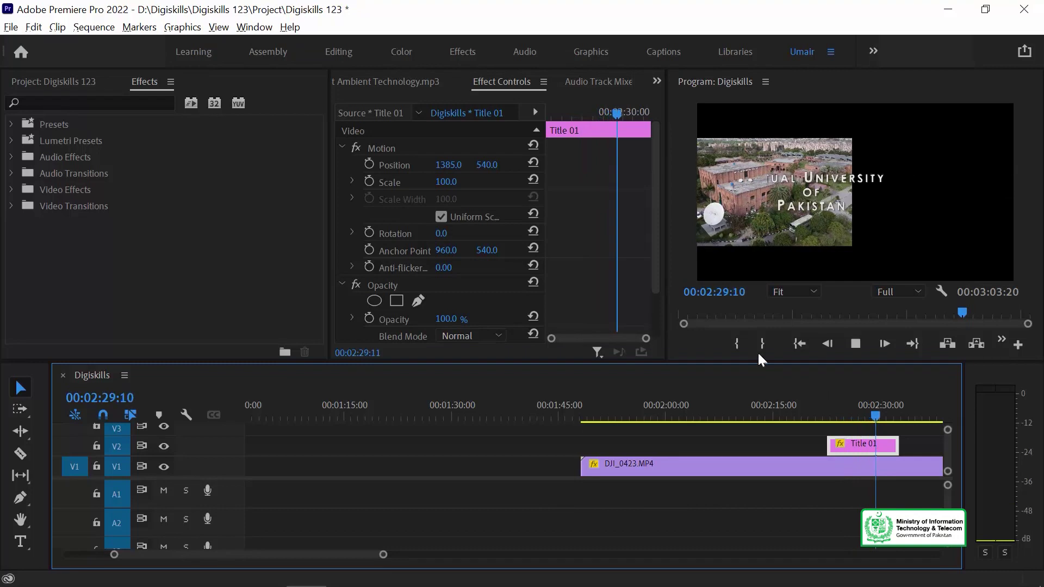
{"action": "key", "text": "space"}
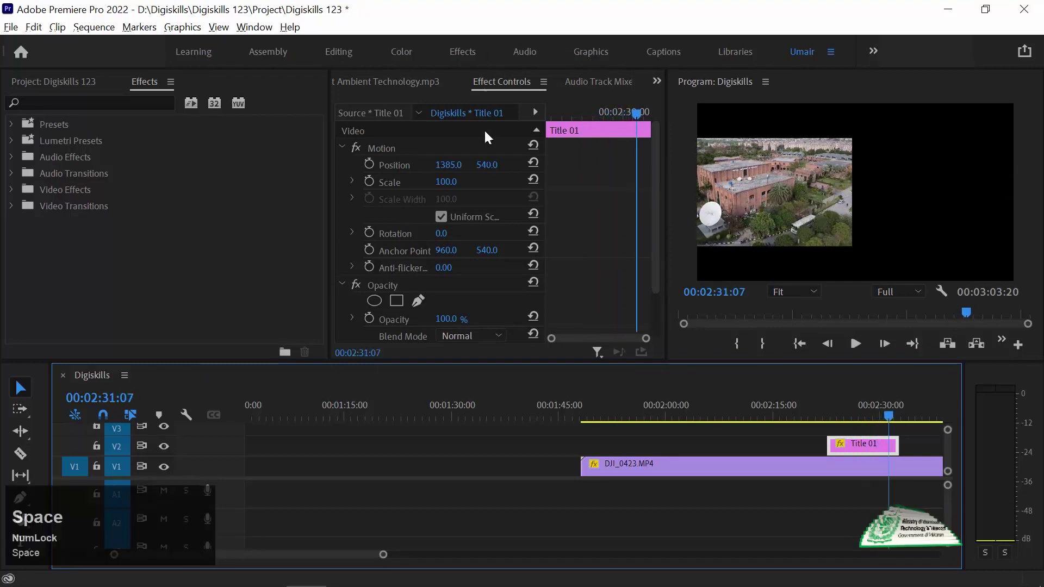
Step: Reset the Motion settings of Title 01 and move the clip to V1 before the footage, starting at 00:01:26:20
{"action": "left_click", "coordinate": [533, 144]}
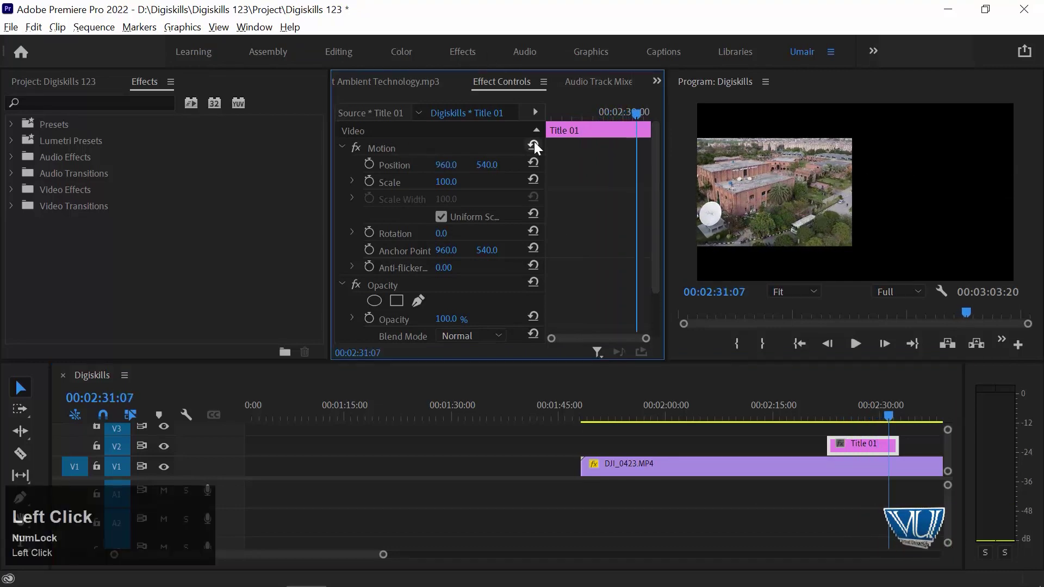
{"action": "left_click", "coordinate": [825, 440]}
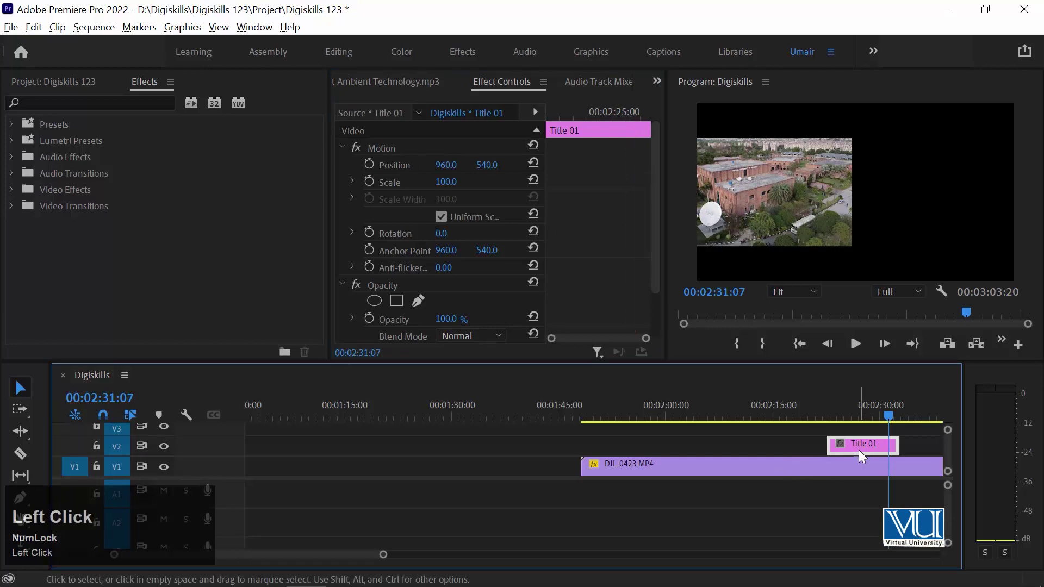
{"action": "key", "text": "minus"}
{"action": "left_click_drag", "start_coordinate": [731, 449], "coordinate": [532, 466]}
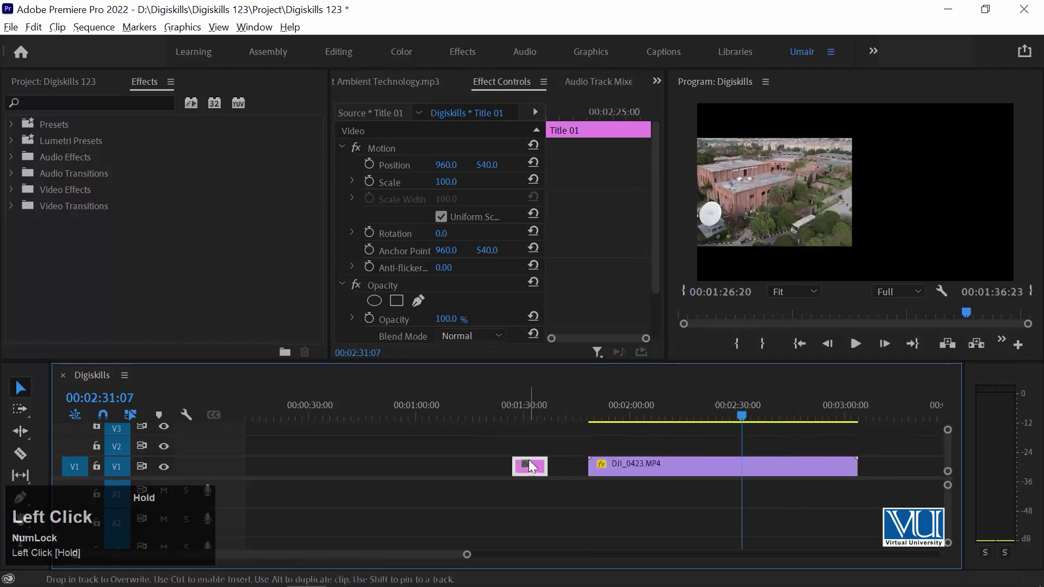
Step: Play the relocated Title 01 from its first frame to review the left crawl
{"action": "left_click", "coordinate": [525, 418]}
{"action": "key", "text": "equal"}
{"action": "key", "text": "Up"}
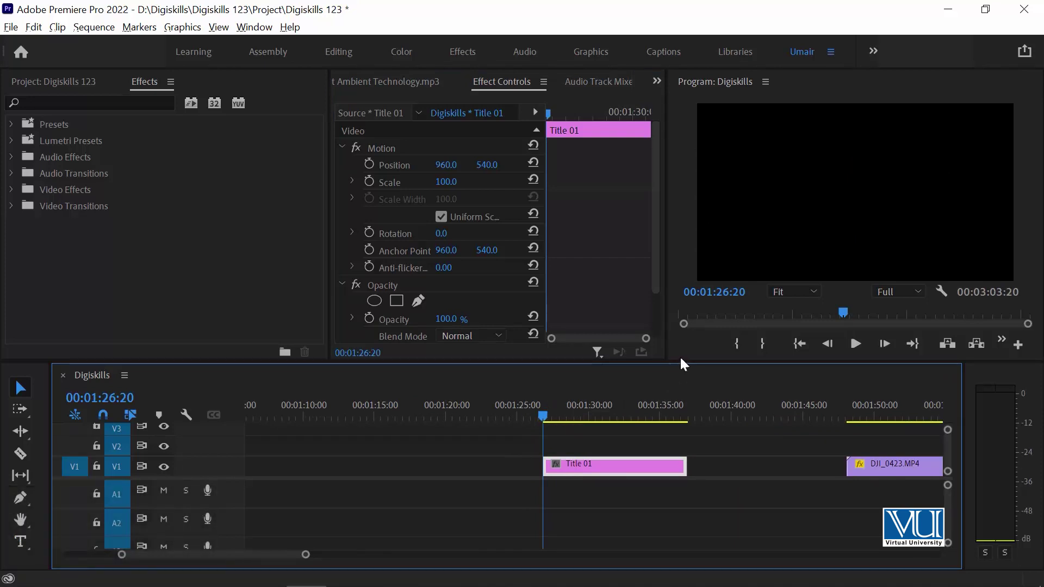
{"action": "key", "text": "space"}
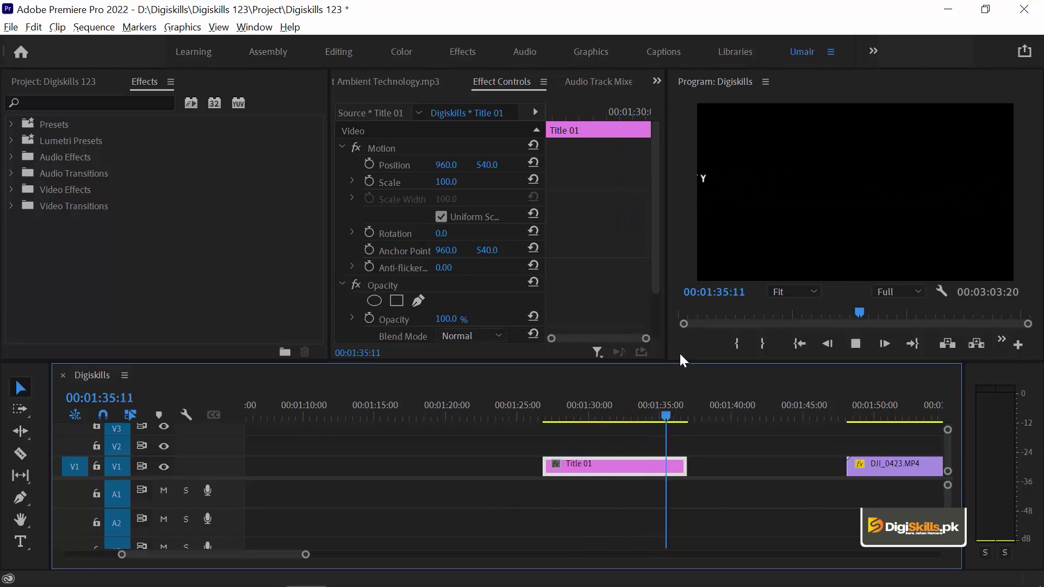
{"action": "key", "text": "space"}
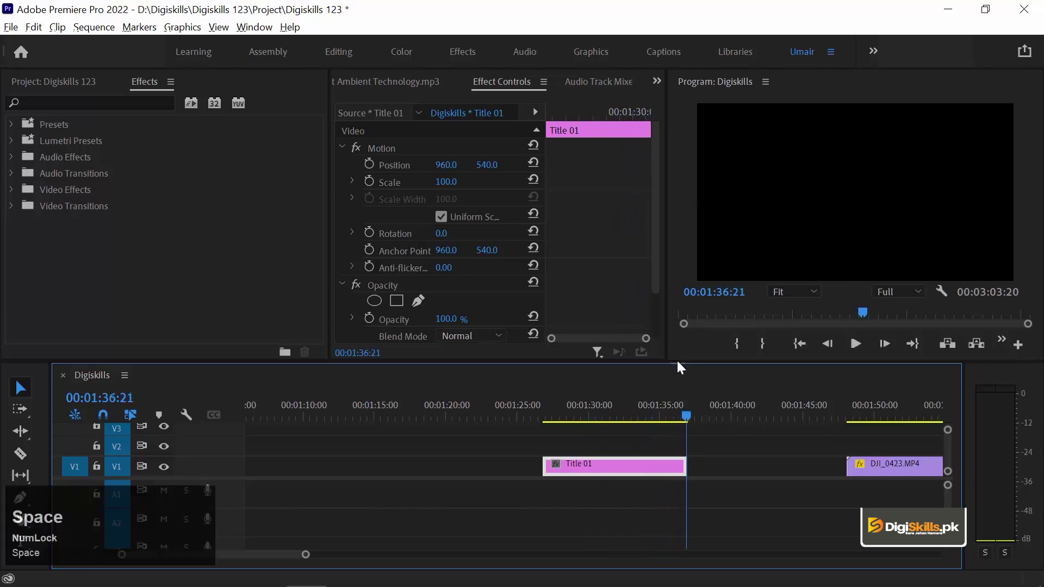
Step: Reopen Title 01, change its title type to Crawl Right and close the title editor
{"action": "left_click", "coordinate": [611, 409]}
{"action": "double_click", "coordinate": [614, 464]}
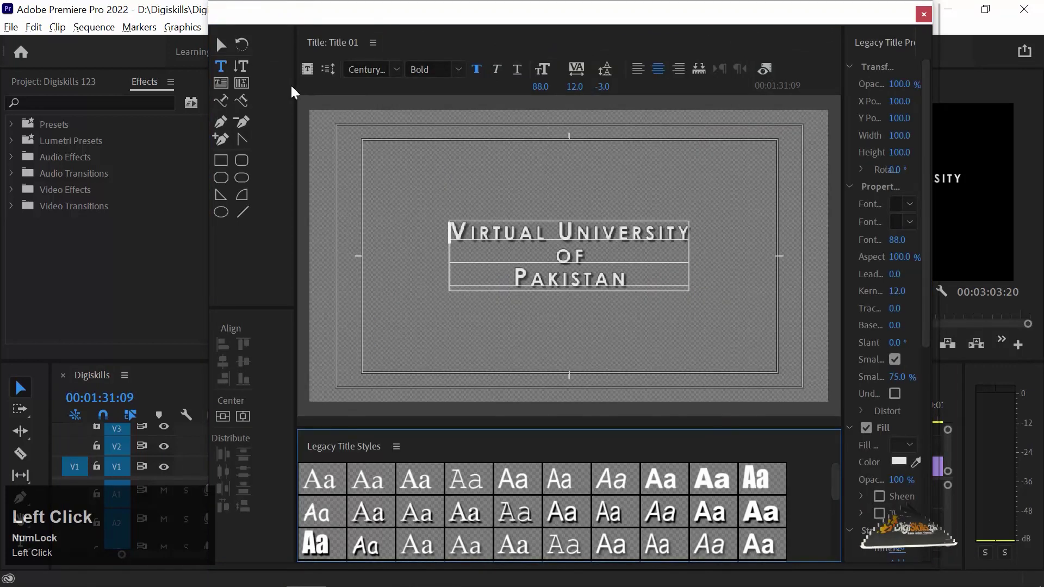
{"action": "left_click", "coordinate": [328, 69]}
{"action": "left_click", "coordinate": [405, 288]}
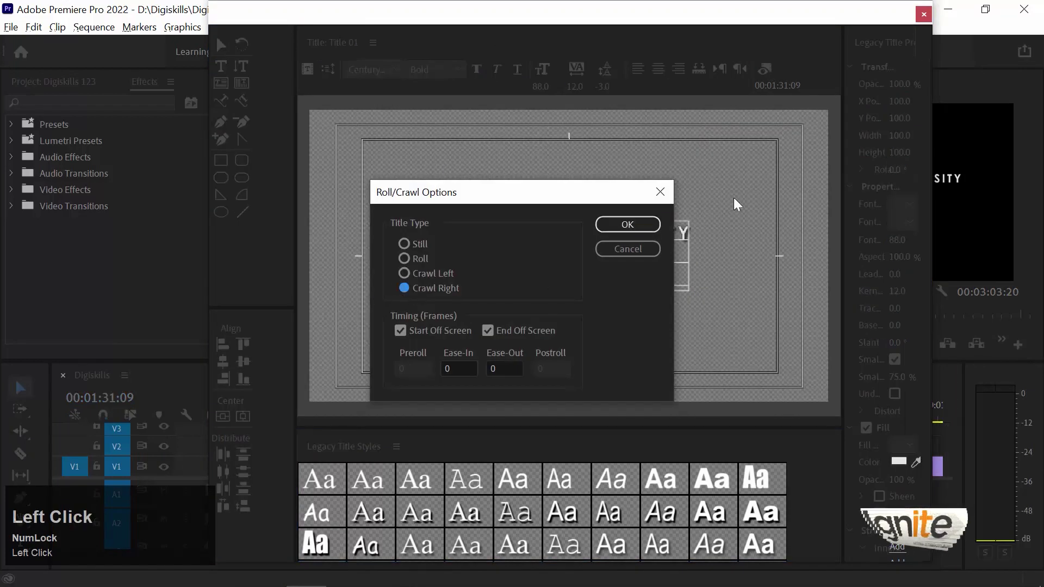
{"action": "left_click", "coordinate": [626, 225]}
{"action": "left_click", "coordinate": [924, 13]}
Step: Play Title 01 from 00:01:27:06 to review the right crawl
{"action": "left_click", "coordinate": [550, 413]}
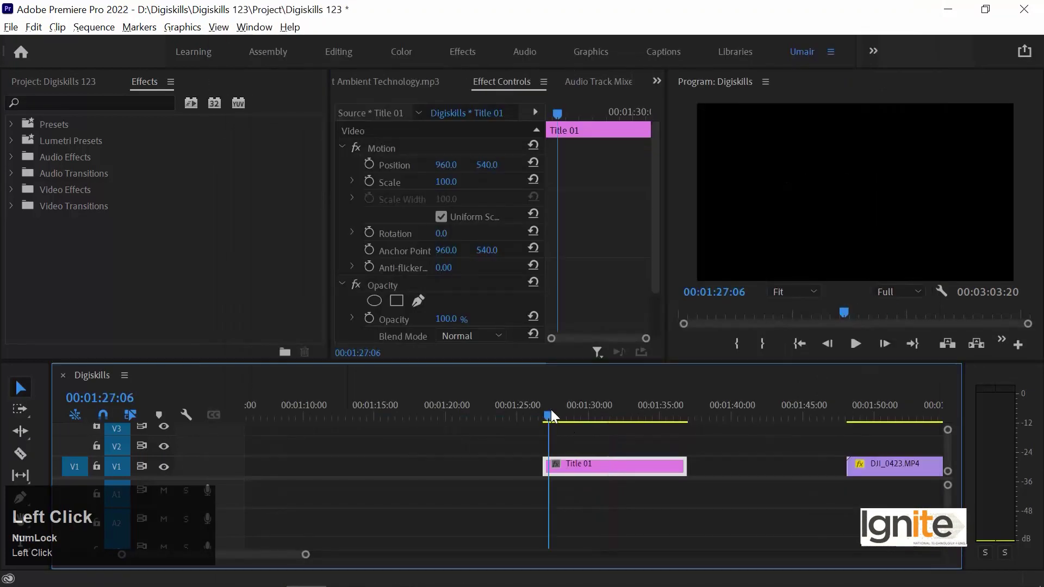
{"action": "key", "text": "space"}
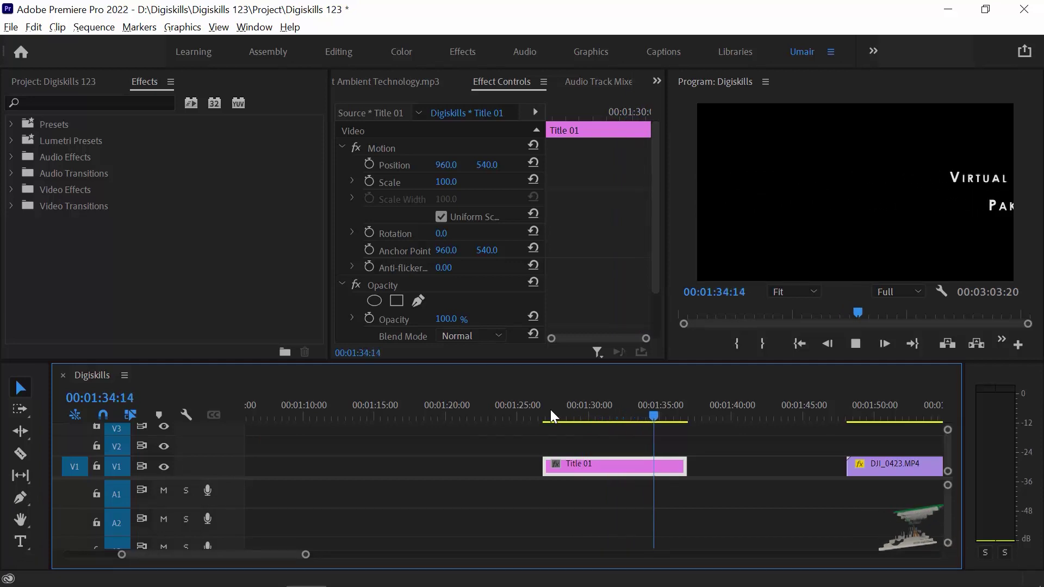
{"action": "key", "text": "space"}
Step: Reopen Title 01 for editing and merge its three lines into the single line "Virtual University of Pakistan"
{"action": "left_click_drag", "start_coordinate": [579, 416], "coordinate": [633, 416]}
{"action": "double_click", "coordinate": [621, 464]}
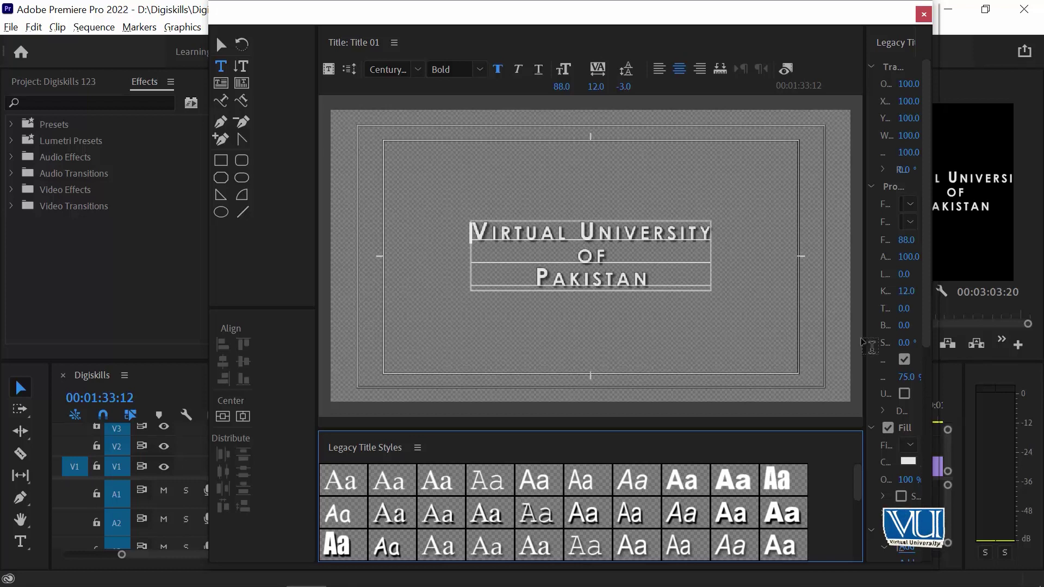
{"action": "left_click", "coordinate": [655, 259]}
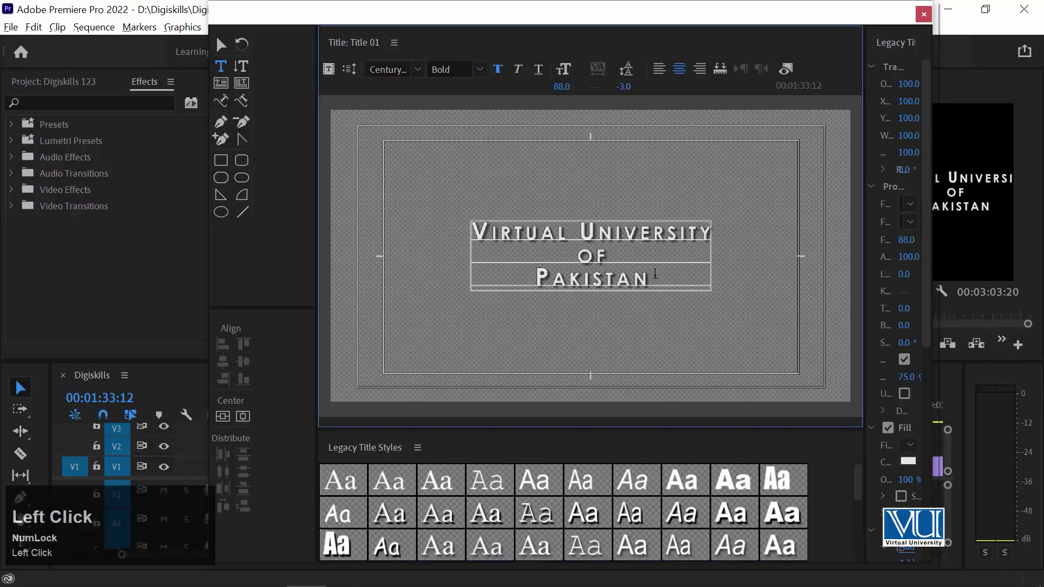
{"action": "key", "text": "Delete"}
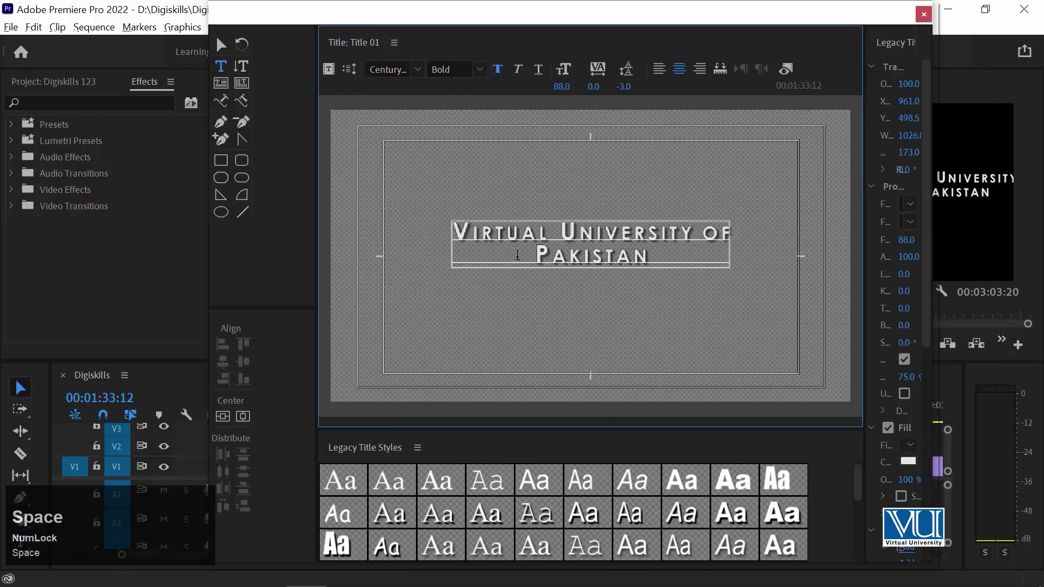
{"action": "left_click", "coordinate": [517, 255]}
{"action": "key", "text": "BackSpace"}
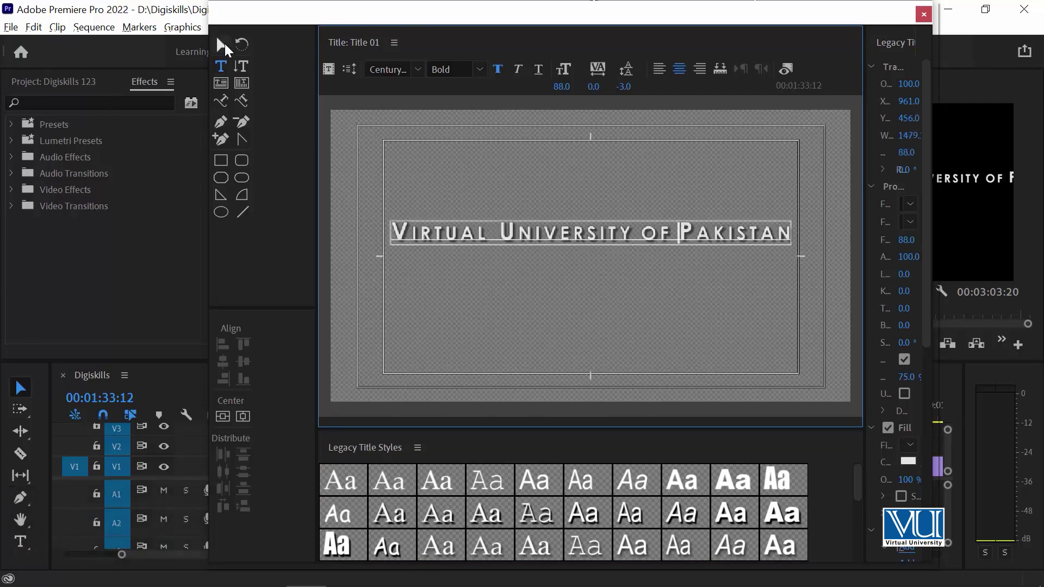
Step: Move the text line to the lower title area and draw a full-width rectangle of about 1984 × 131 over it
{"action": "left_click", "coordinate": [224, 44]}
{"action": "left_click_drag", "start_coordinate": [575, 241], "coordinate": [511, 359]}
{"action": "left_click", "coordinate": [220, 163]}
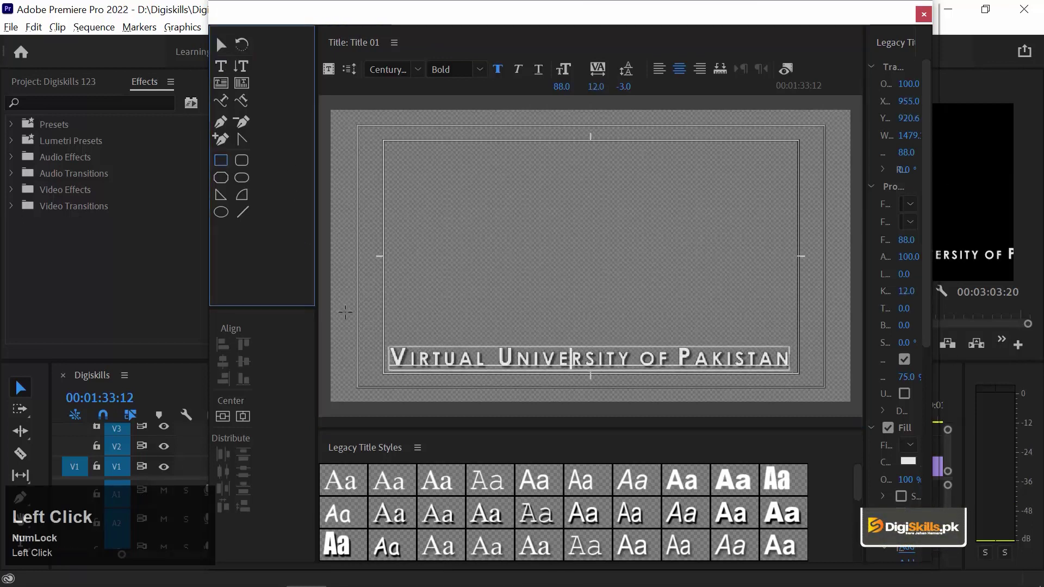
{"action": "left_click_drag", "start_coordinate": [329, 343], "coordinate": [865, 379]}
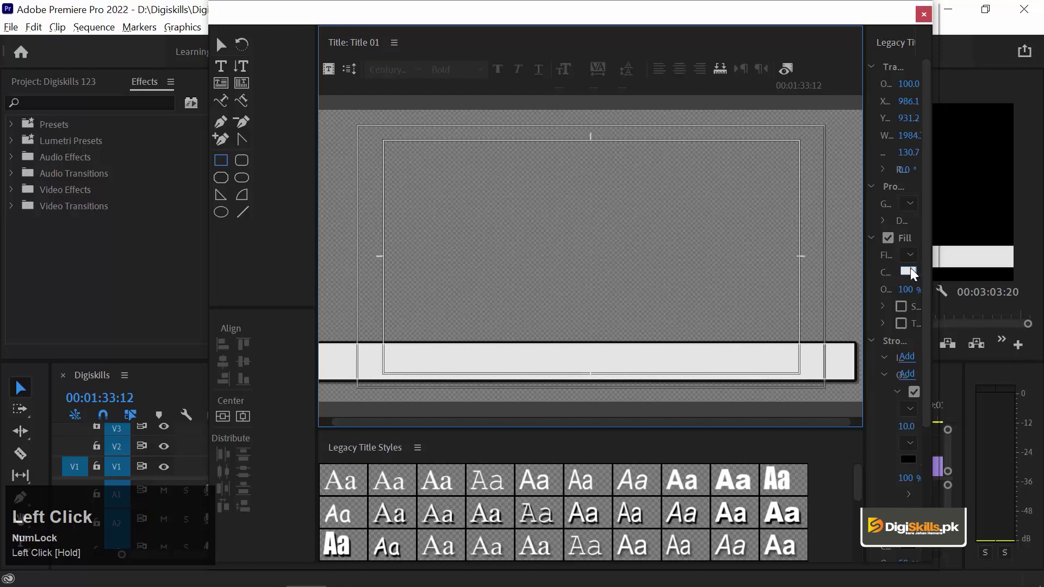
Step: Change the rectangle's solid fill color to dark blue
{"action": "left_click_drag", "start_coordinate": [863, 261], "coordinate": [806, 263]}
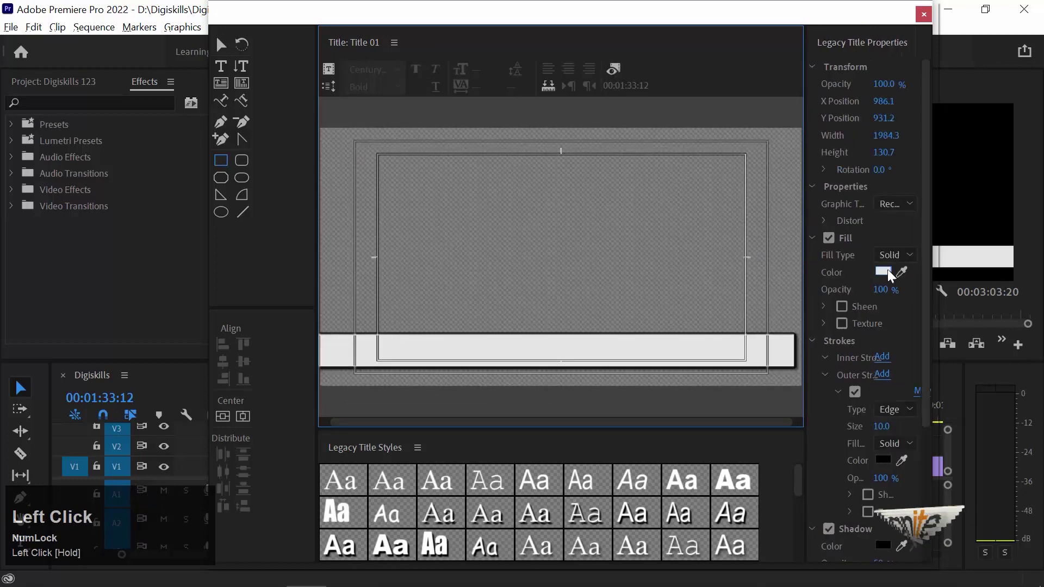
{"action": "left_click", "coordinate": [883, 271]}
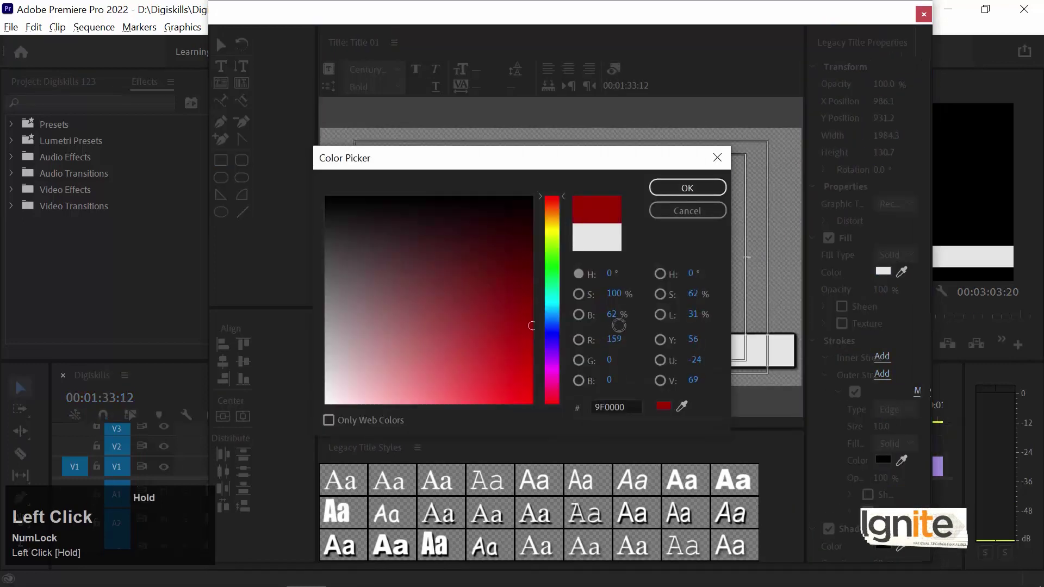
{"action": "left_click", "coordinate": [551, 330]}
{"action": "left_click", "coordinate": [687, 188]}
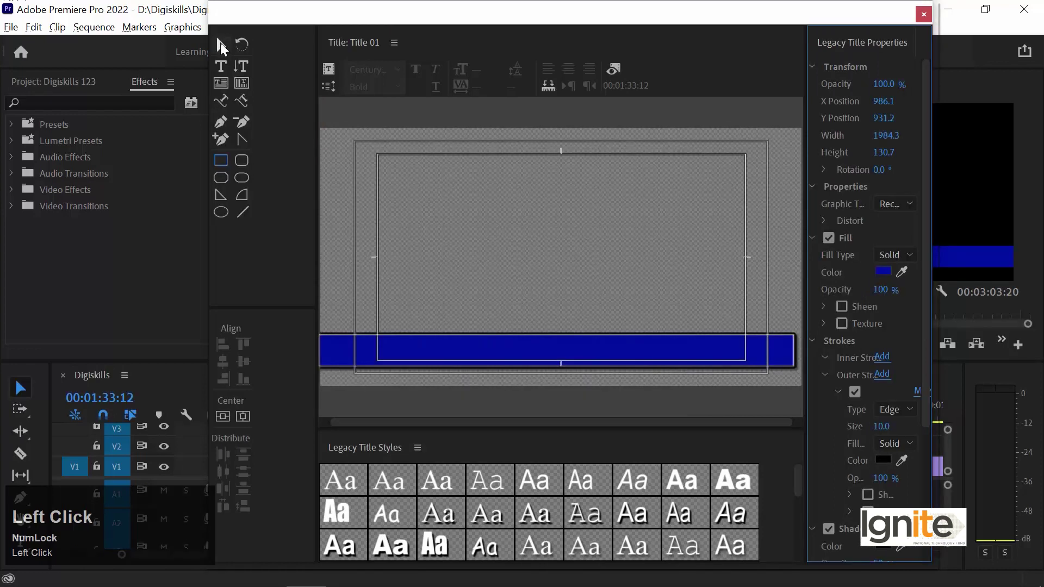
Step: Send the blue rectangle backward so it sits behind the title text
{"action": "right_click", "coordinate": [783, 354]}
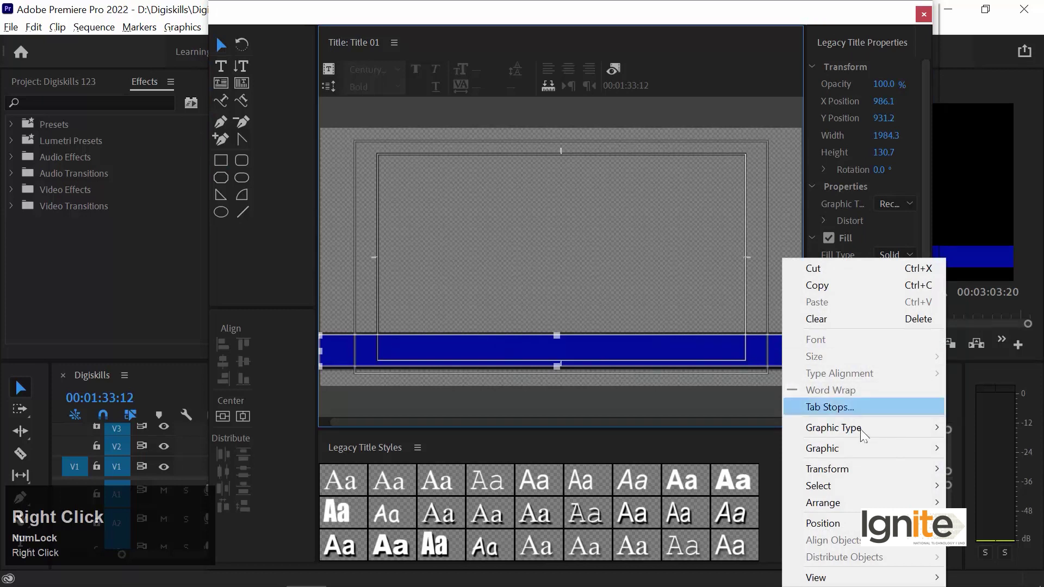
{"action": "mouse_move", "coordinate": [861, 469]}
{"action": "mouse_move", "coordinate": [838, 501]}
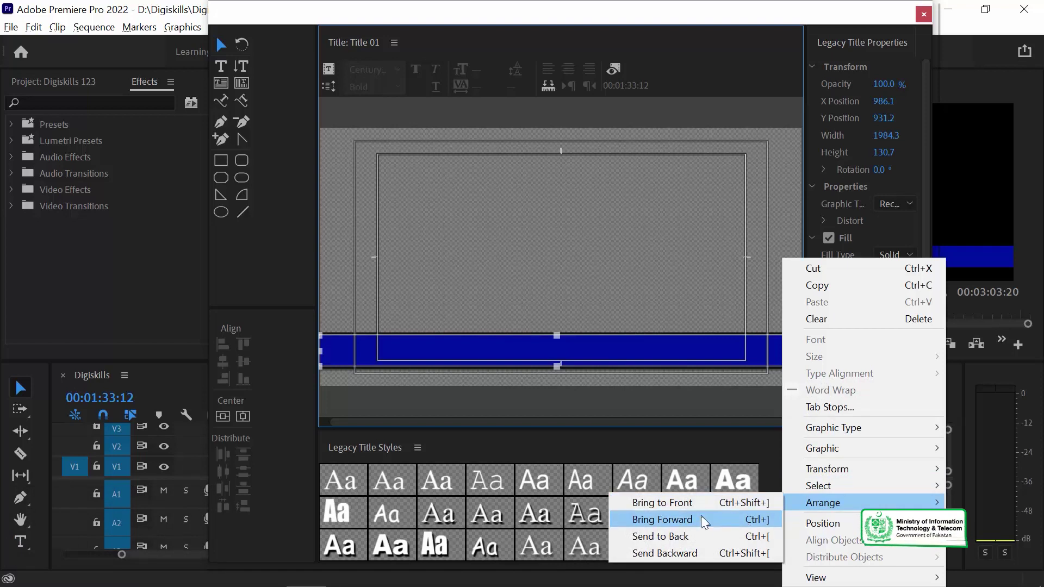
{"action": "left_click", "coordinate": [716, 554]}
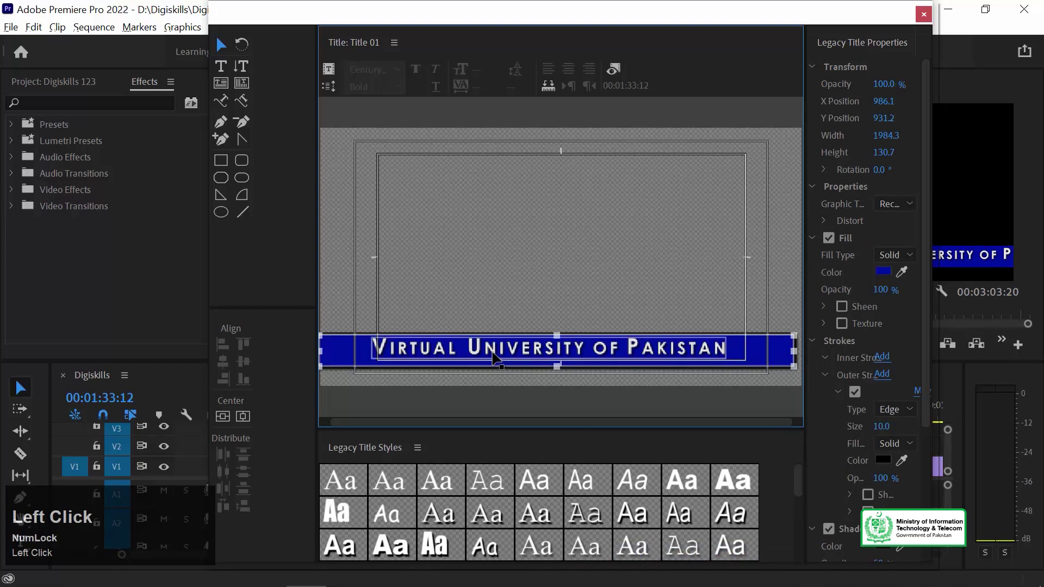
Step: Reduce the blue bar's height to about 107, extend its right end past the frame and close the title editor
{"action": "left_click_drag", "start_coordinate": [555, 371], "coordinate": [563, 363]}
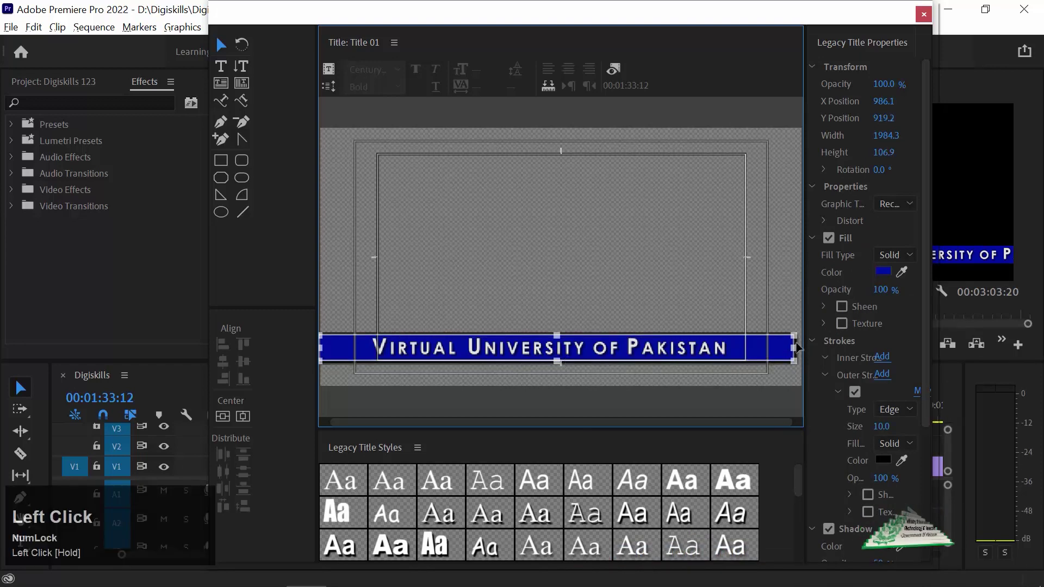
{"action": "left_click_drag", "start_coordinate": [794, 348], "coordinate": [826, 353]}
{"action": "left_click", "coordinate": [381, 251]}
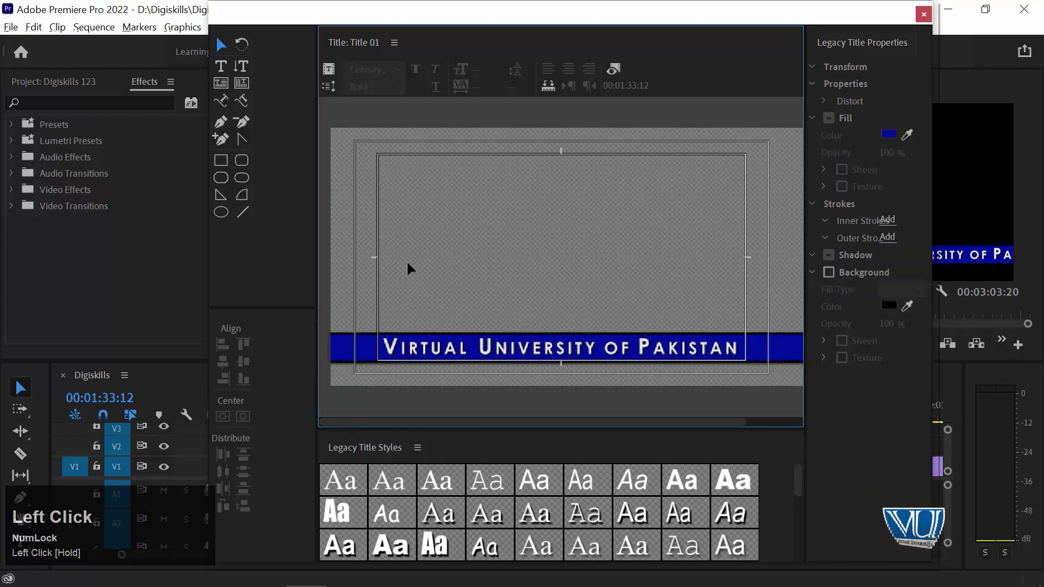
{"action": "left_click", "coordinate": [925, 15]}
Step: Play Title 01 to review the right crawl with the blue bar
{"action": "left_click", "coordinate": [594, 403]}
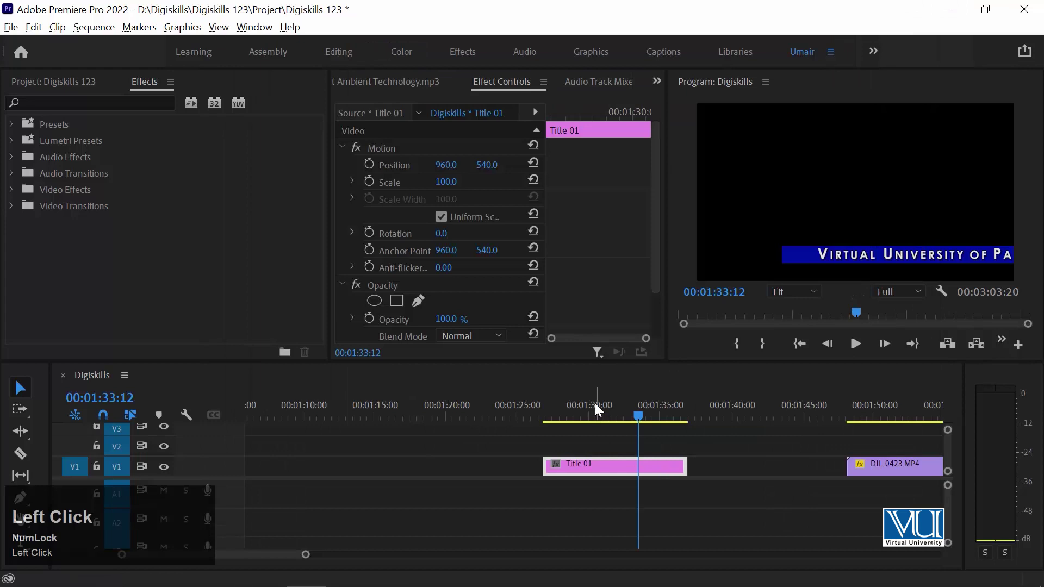
{"action": "key", "text": "Up"}
{"action": "key", "text": "space"}
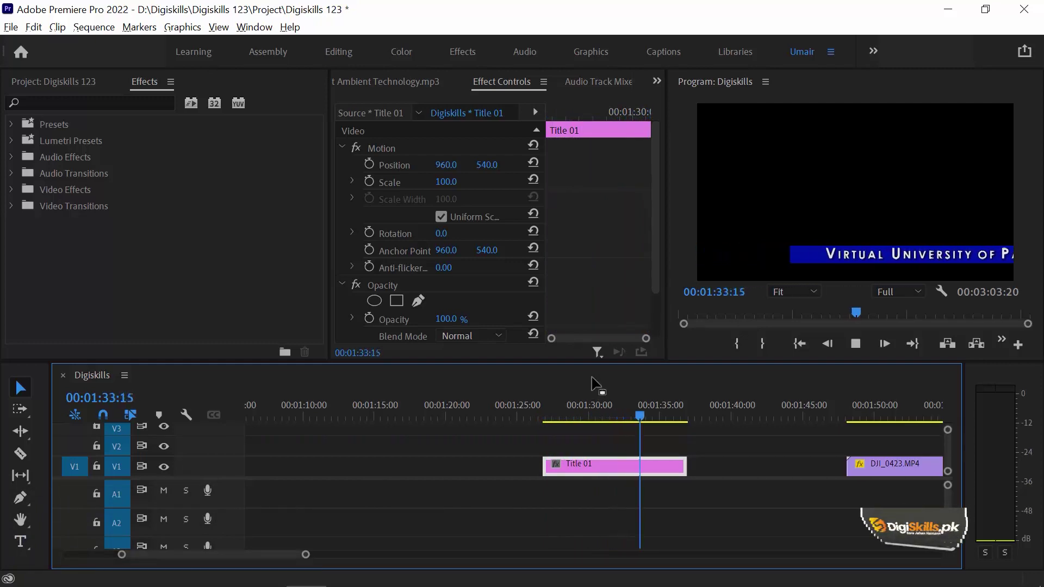
{"action": "key", "text": "space"}
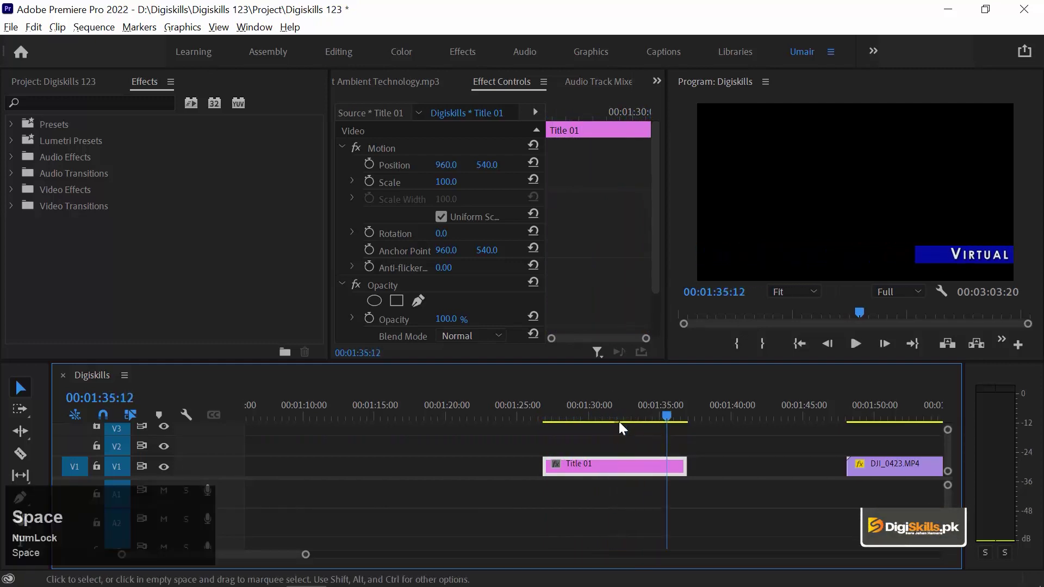
Step: Reopen Title 01 from 00:01:31:12, change its title type to Crawl Left and close the title editor
{"action": "left_click", "coordinate": [610, 420]}
{"action": "double_click", "coordinate": [653, 465]}
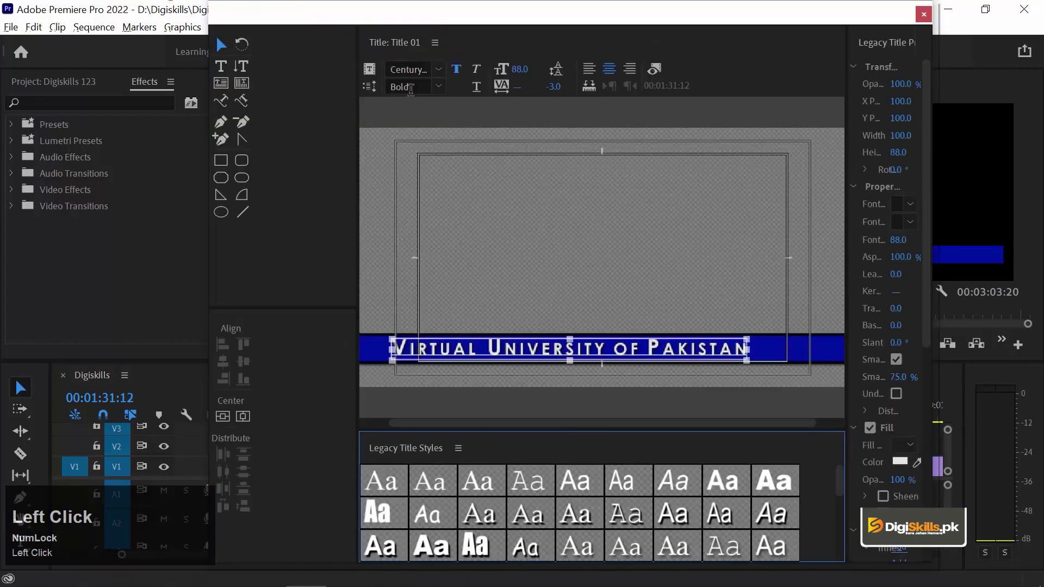
{"action": "left_click", "coordinate": [369, 70]}
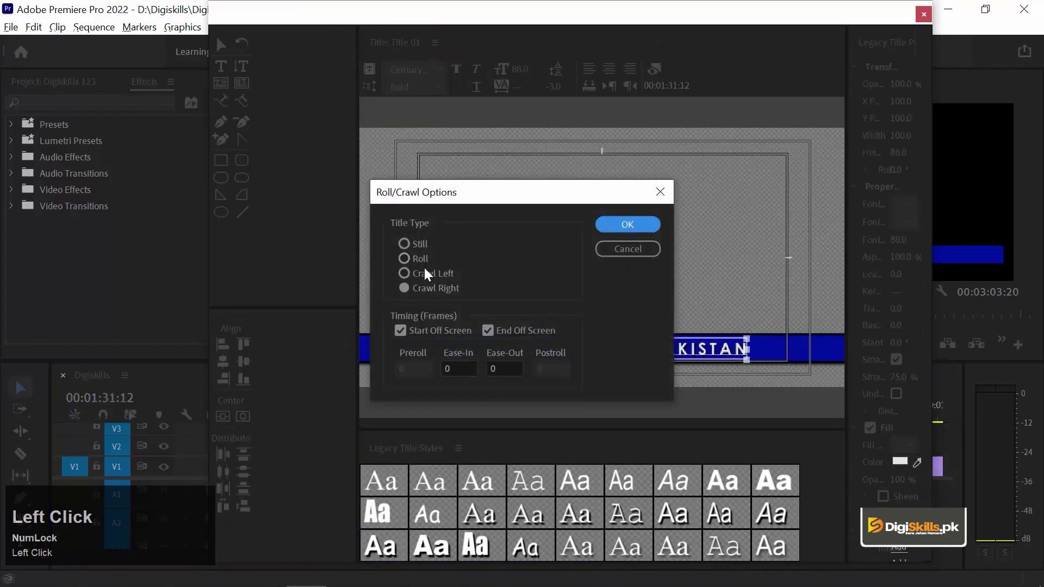
{"action": "left_click", "coordinate": [626, 224]}
{"action": "left_click", "coordinate": [923, 13]}
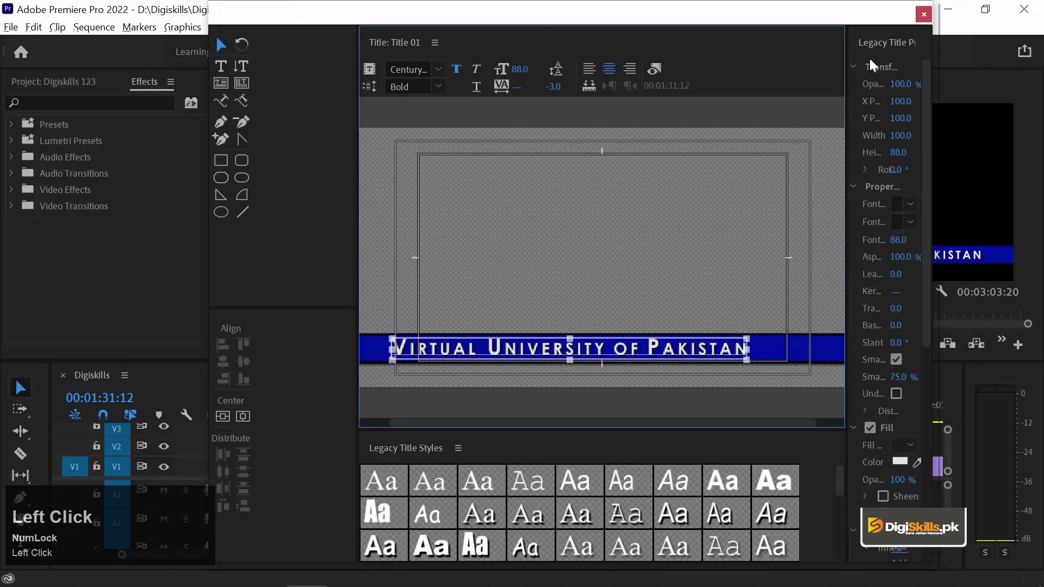
Step: Play Title 01 to its end to review the left crawl, then return to 00:01:30:21
{"action": "key", "text": "space"}
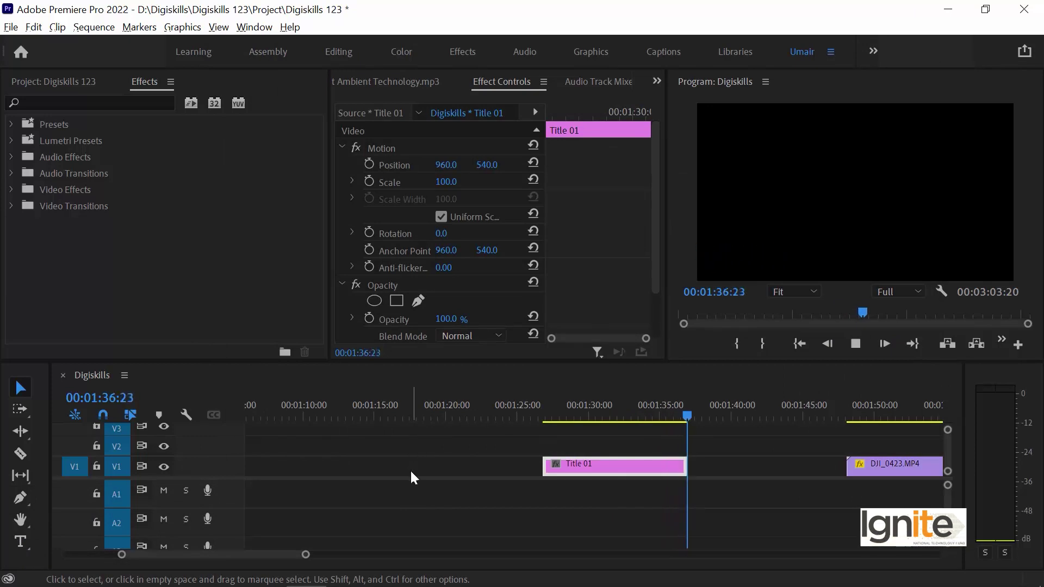
{"action": "key", "text": "space"}
{"action": "left_click", "coordinate": [601, 419]}
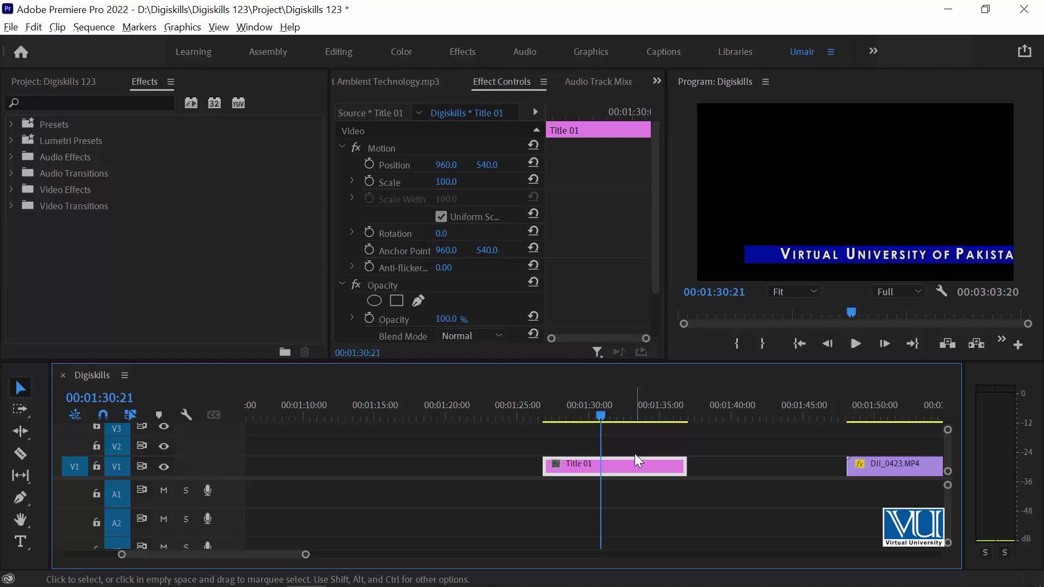
Step: Move Title 01 onto V2 above the DJI_0423.MP4 footage and fit the whole sequence in the timeline
{"action": "left_click", "coordinate": [614, 405]}
{"action": "left_click_drag", "start_coordinate": [622, 397], "coordinate": [606, 399]}
{"action": "key", "text": "backslash"}
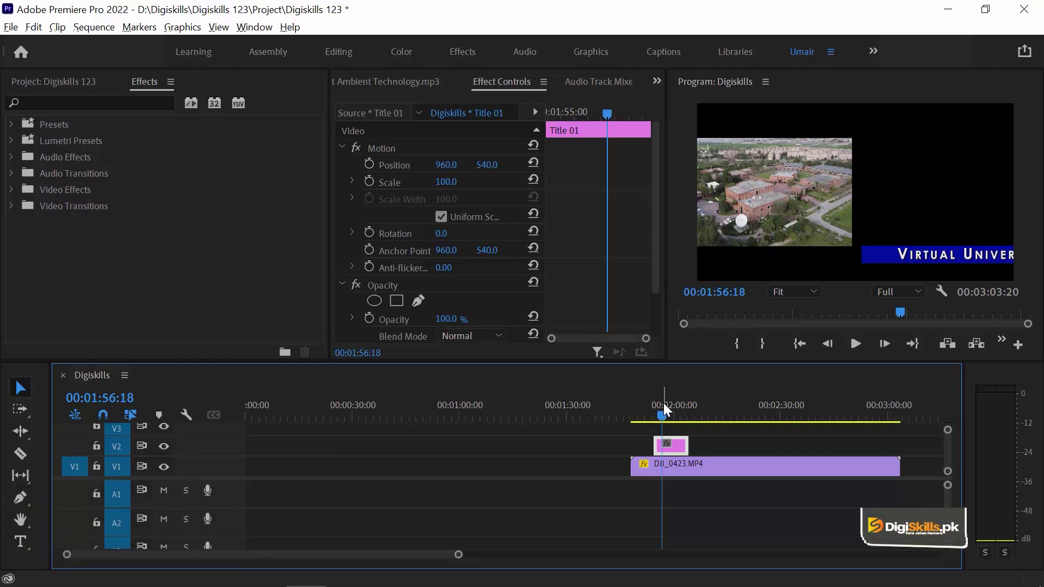
Step: Open Title 01 on V2 and create a new title based on it, named Title 02, at 1920 × 1080 and 25.00 fps
{"action": "double_click", "coordinate": [665, 444]}
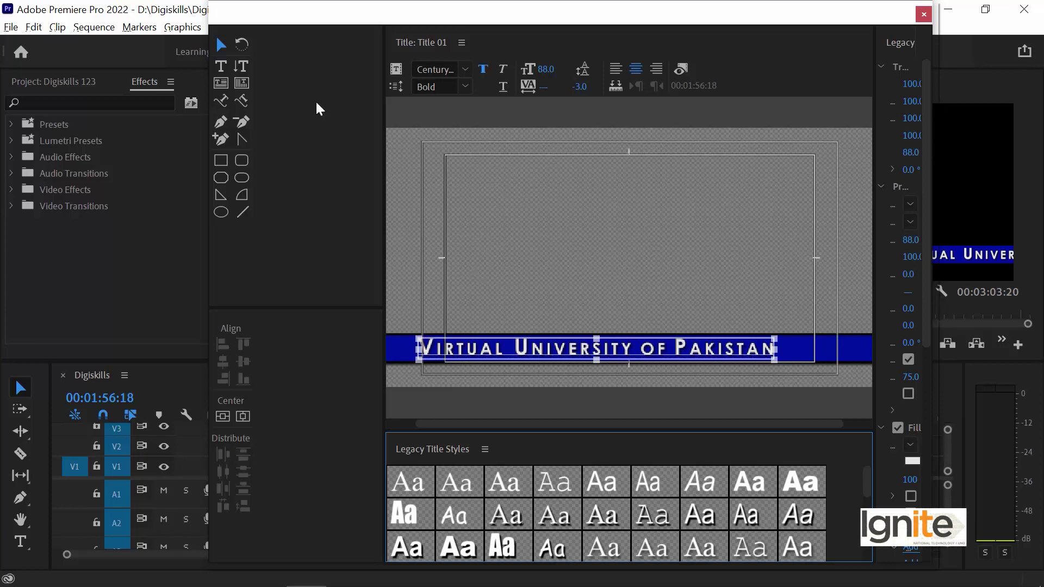
{"action": "left_click", "coordinate": [399, 76]}
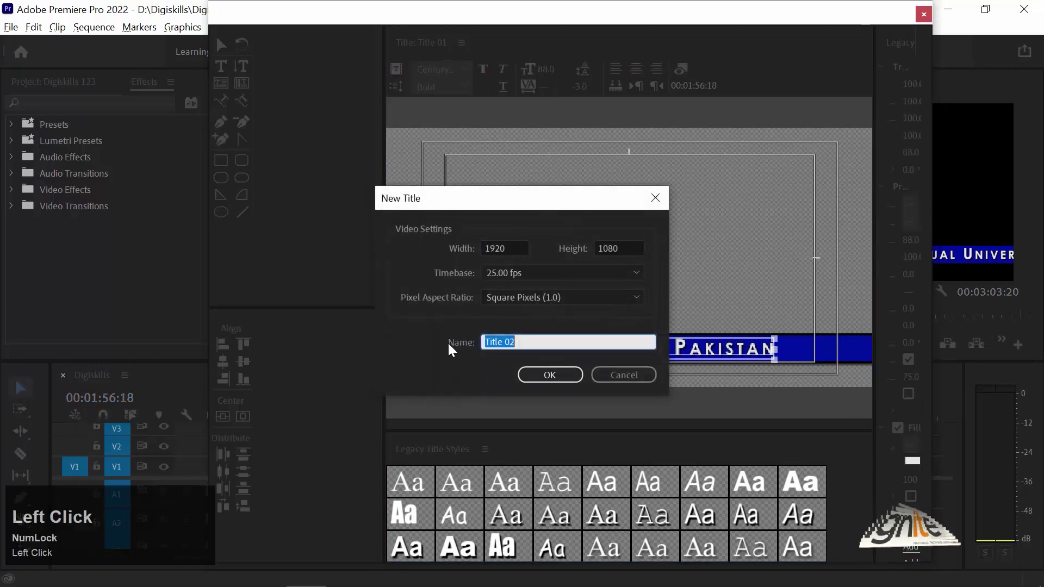
{"action": "left_click", "coordinate": [436, 347]}
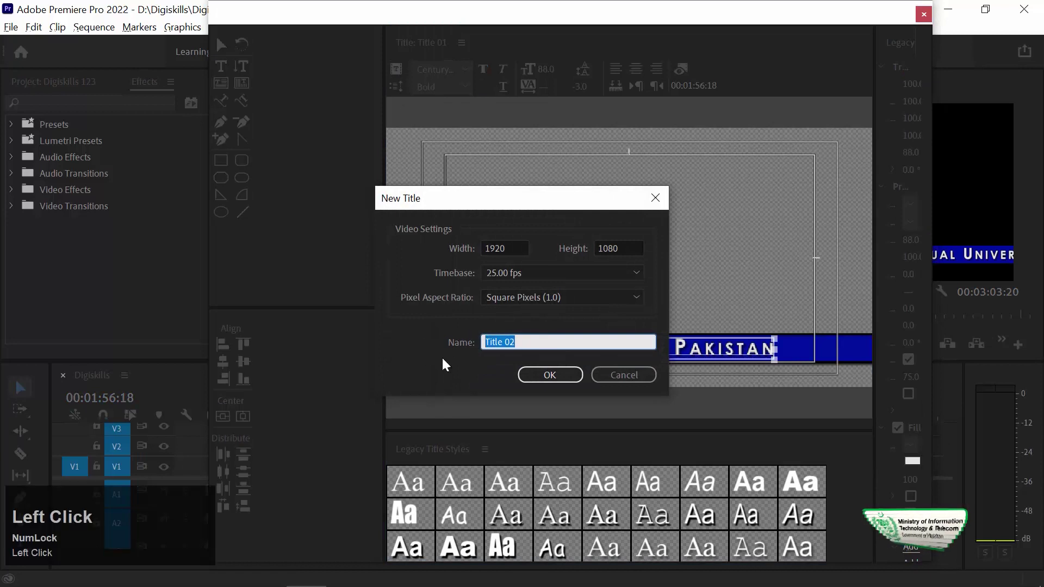
{"action": "left_click", "coordinate": [550, 375]}
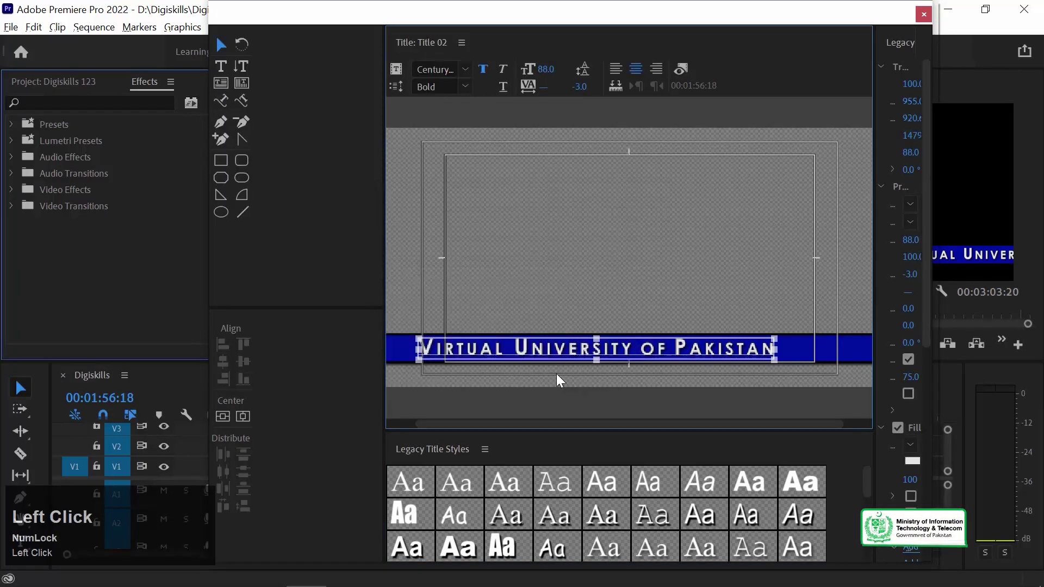
Step: Replace the text of Title 02 with "Lahore, Pakistan" and close the title editor
{"action": "double_click", "coordinate": [487, 349]}
{"action": "key", "text": "ctrl+a"}
{"action": "type", "text": "La"}
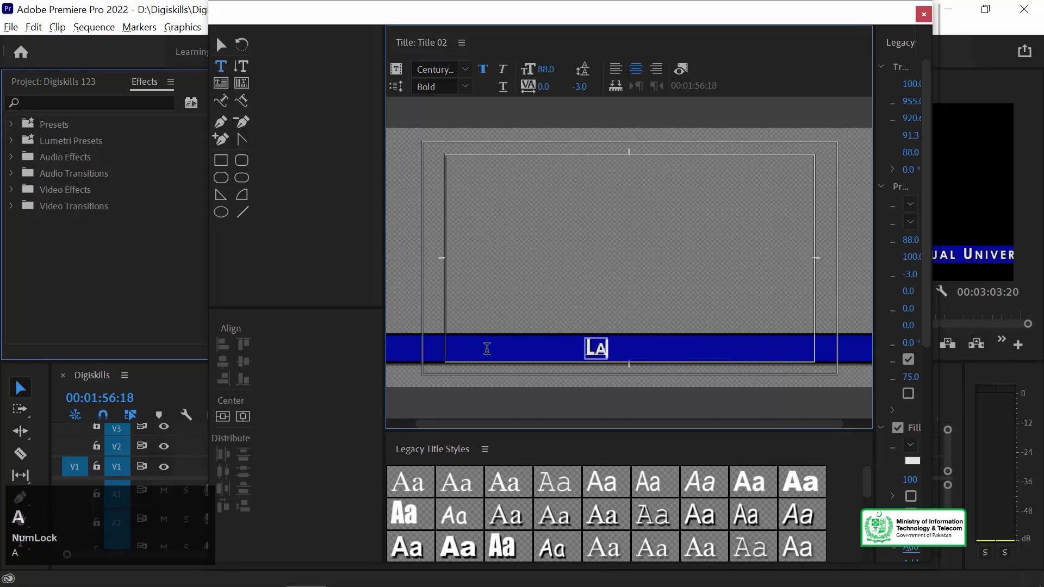
{"action": "type", "text": "hore, Pakistan"}
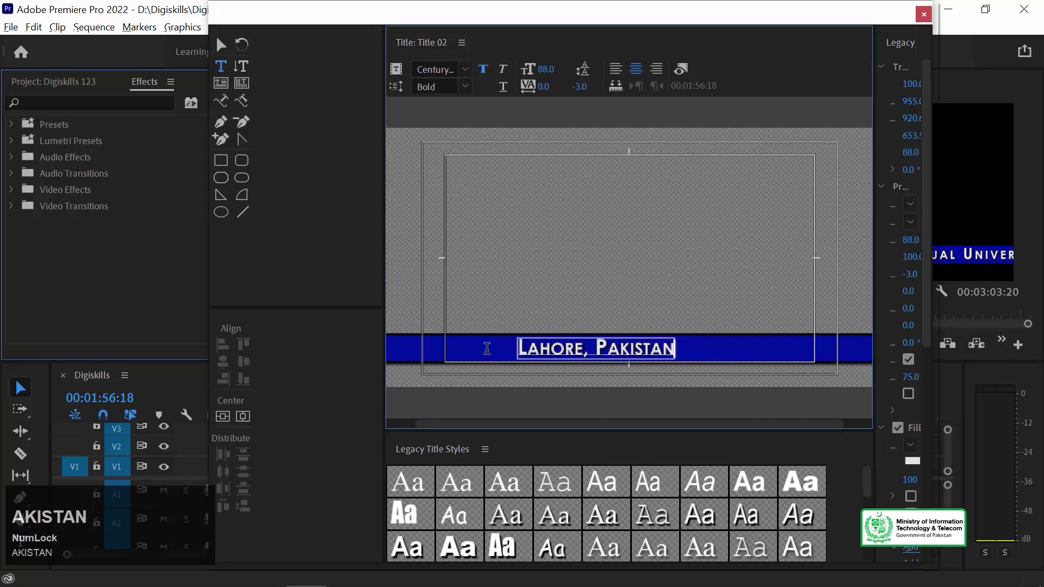
{"action": "left_click", "coordinate": [924, 15]}
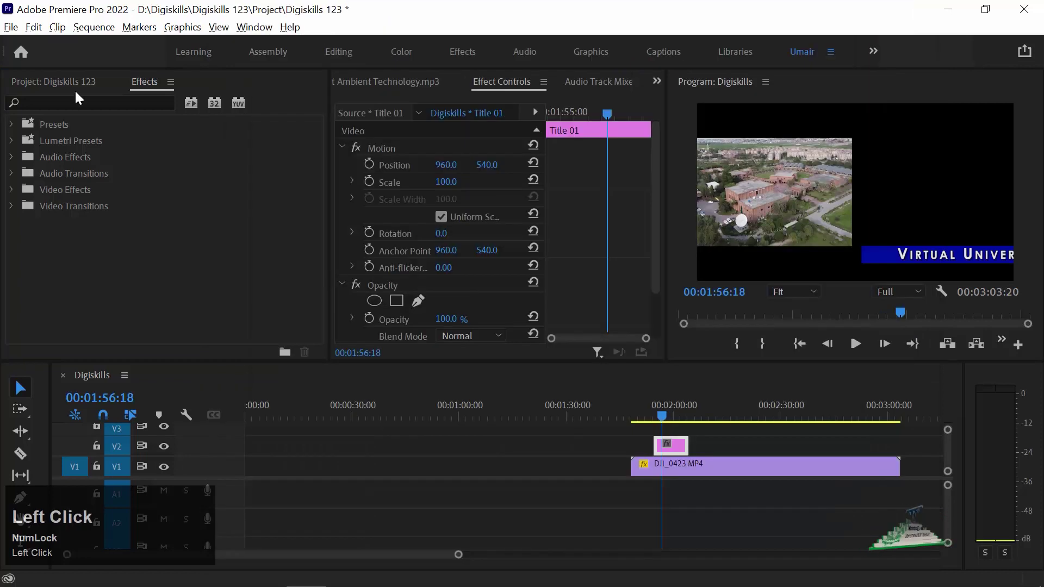
Step: Place Title 02 from the project on V2 shortly after Title 01 and play it over the footage
{"action": "left_click", "coordinate": [55, 87]}
{"action": "left_click_drag", "start_coordinate": [56, 295], "coordinate": [708, 435]}
{"action": "left_click_drag", "start_coordinate": [661, 403], "coordinate": [673, 402]}
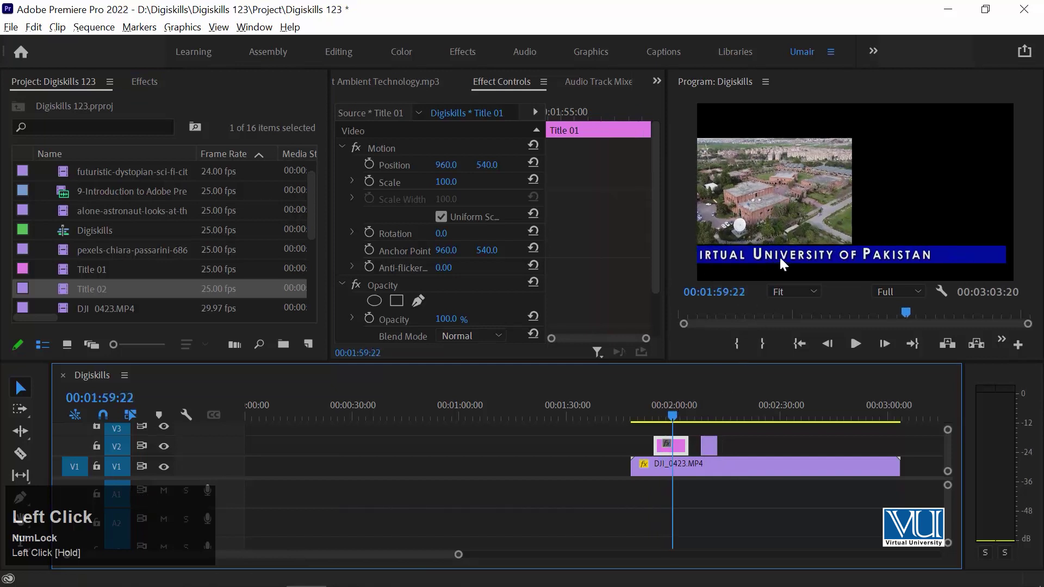
{"action": "left_click", "coordinate": [703, 407]}
{"action": "key", "text": "space"}
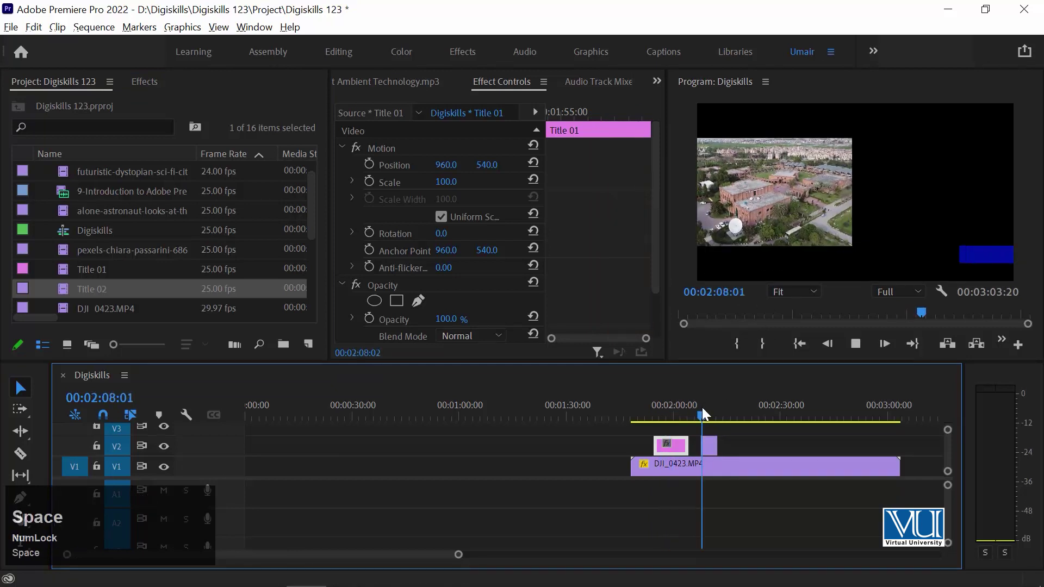
{"action": "key", "text": "space"}
Step: Extend the end of the Title 02 clip on V2 to 00:02:19:24 and play it to check the slower crawl
{"action": "left_click", "coordinate": [717, 444]}
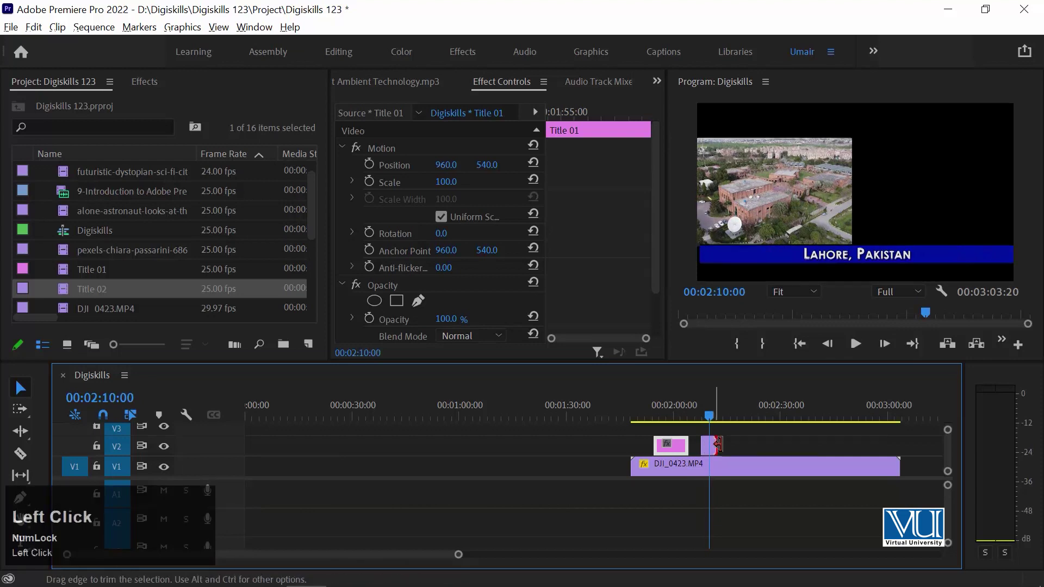
{"action": "left_click_drag", "start_coordinate": [717, 445], "coordinate": [743, 445]}
{"action": "key", "text": "space"}
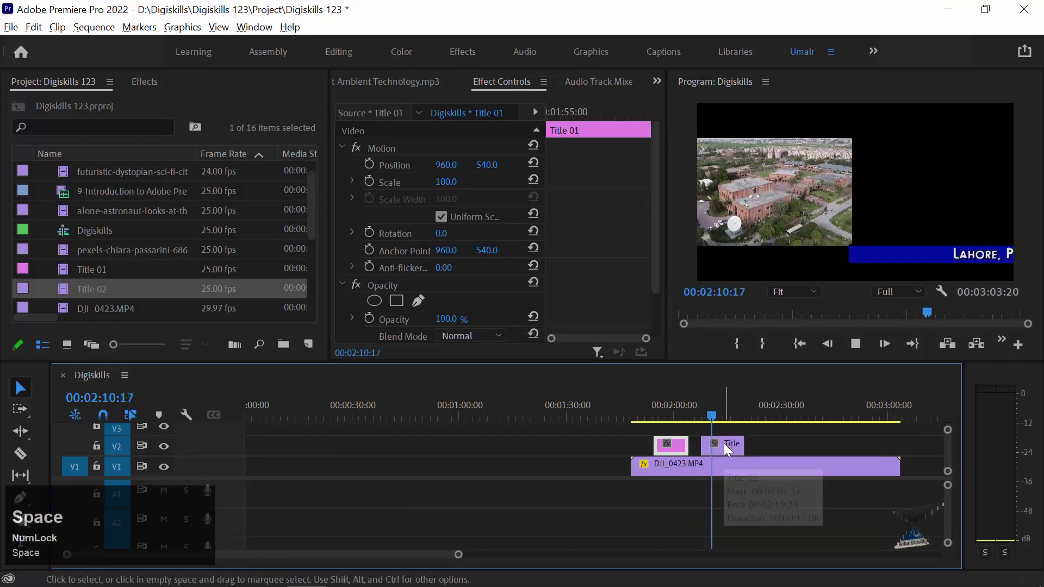